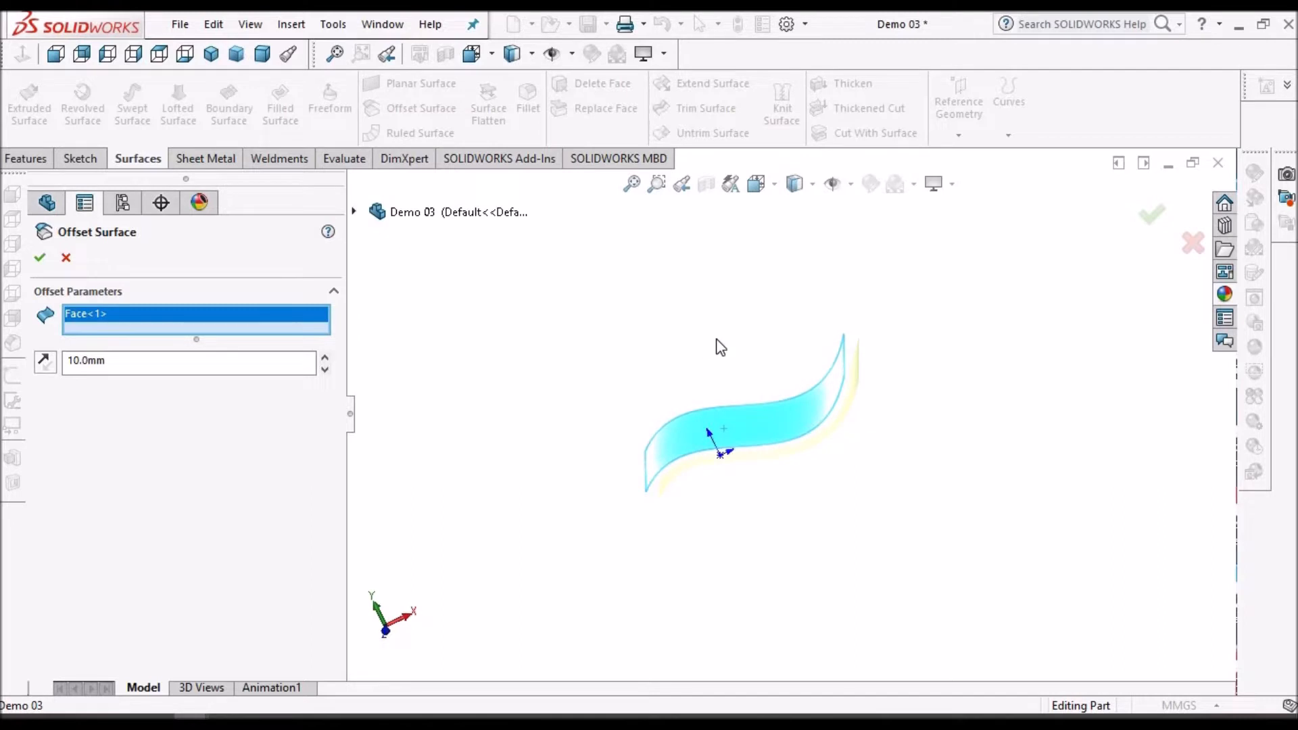
# Flip the offset direction of the S-shaped surface's copy and create the offset surface at 10 mm
pyautogui.scroll(-3, 809, 465)
pyautogui.moveTo(802, 429); pyautogui.dragTo(748, 428, button='middle')
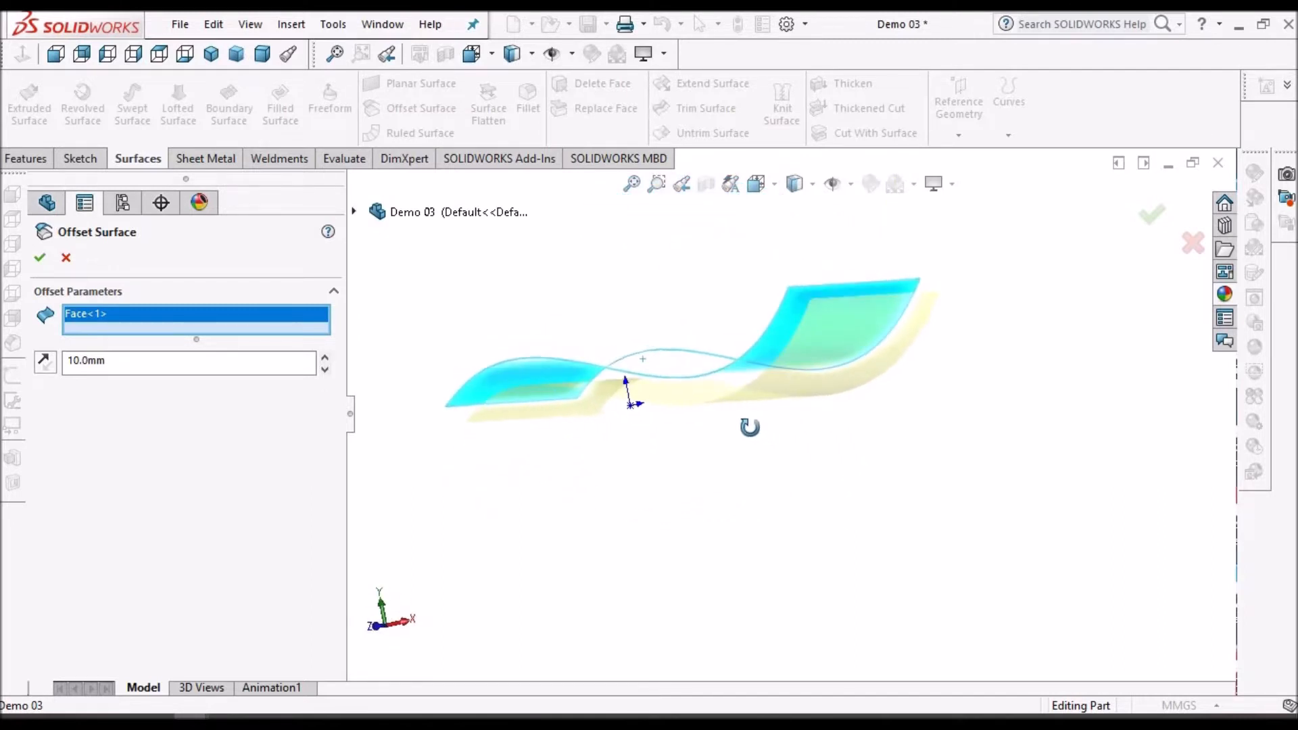
pyautogui.click(44, 363)
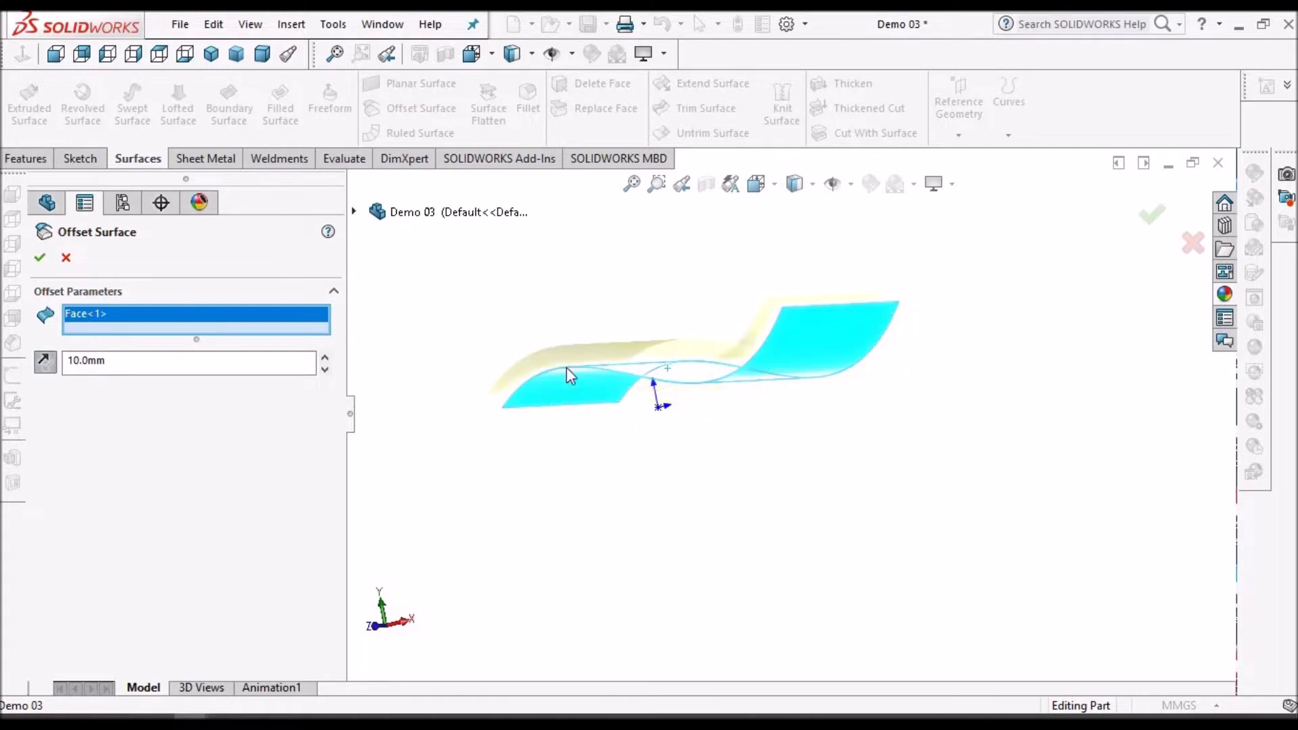
pyautogui.moveTo(648, 378)
pyautogui.mouseDown(button='middle')
pyautogui.moveTo(697, 436)
pyautogui.moveTo(672, 386)
pyautogui.mouseUp(button='middle')
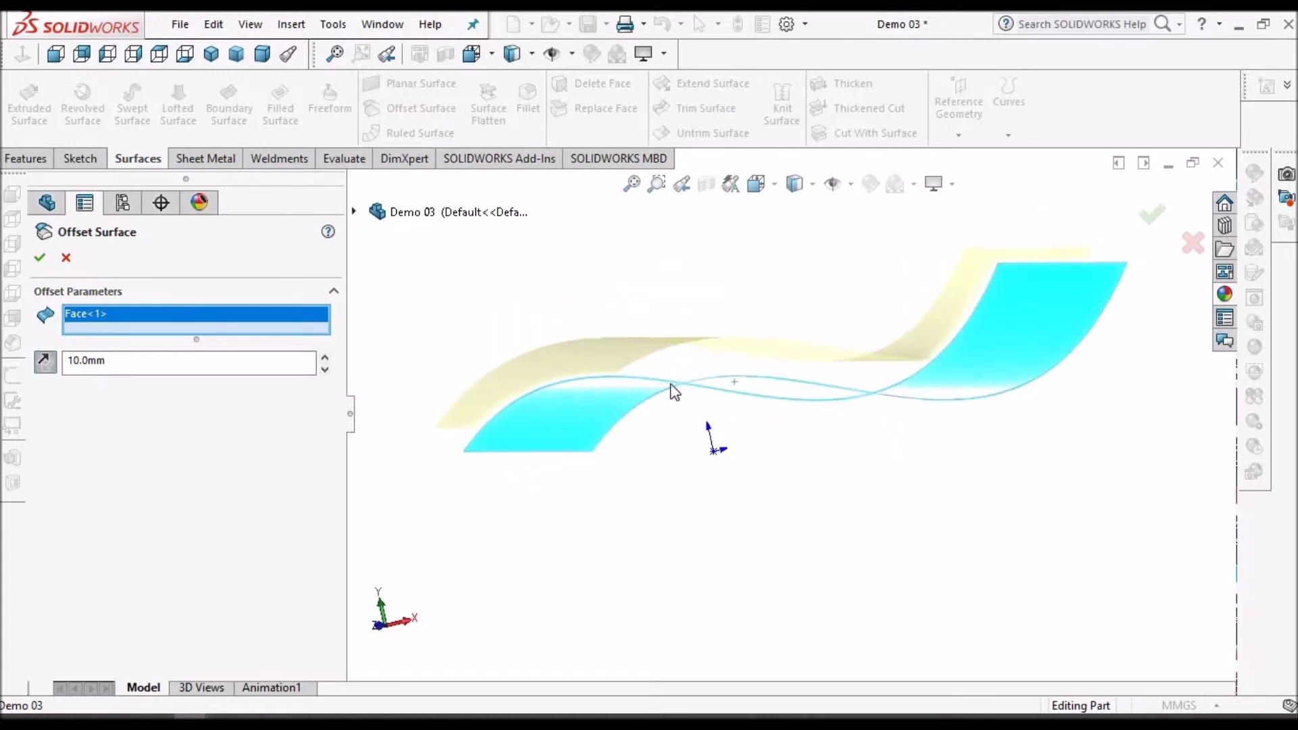
pyautogui.click(39, 257)
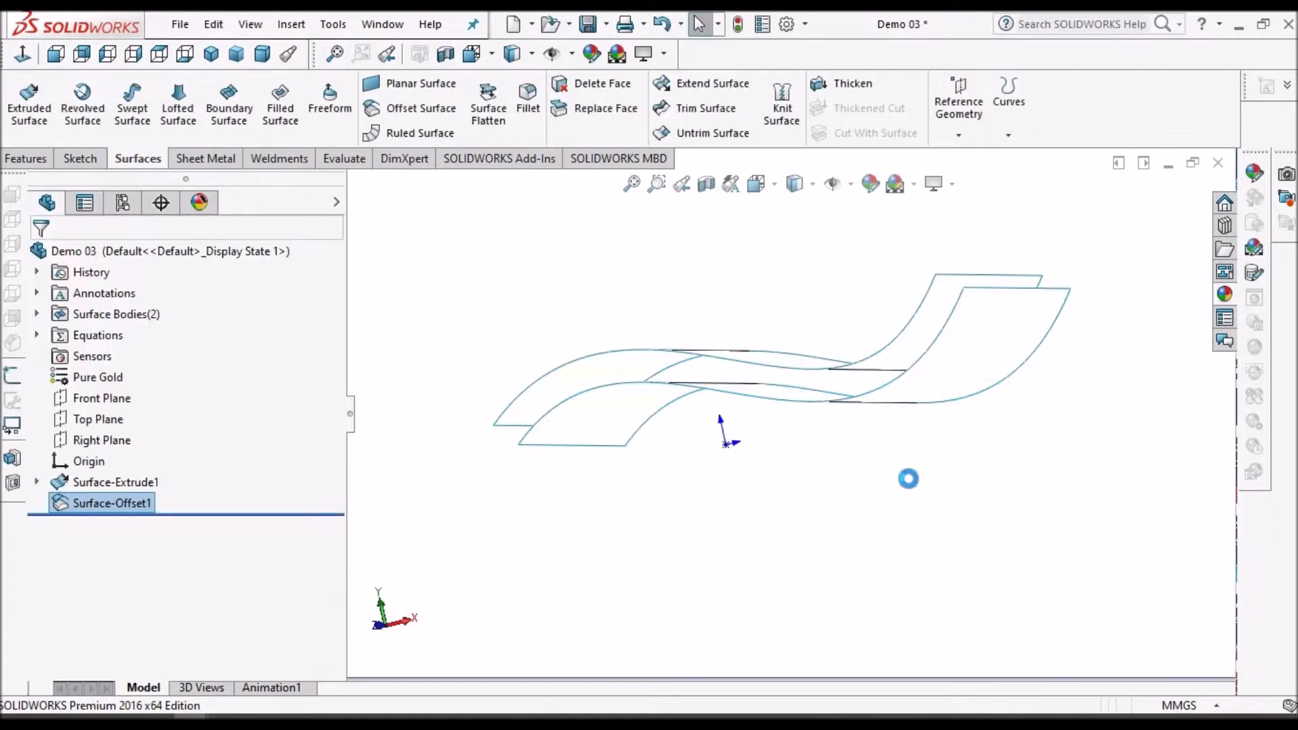
pyautogui.moveTo(910, 488)
pyautogui.mouseDown(button='middle')
pyautogui.moveTo(876, 343)
pyautogui.moveTo(736, 323)
pyautogui.moveTo(791, 398)
pyautogui.moveTo(884, 415)
pyautogui.moveTo(921, 400)
pyautogui.moveTo(861, 501)
pyautogui.moveTo(733, 314)
pyautogui.mouseUp(button='middle')
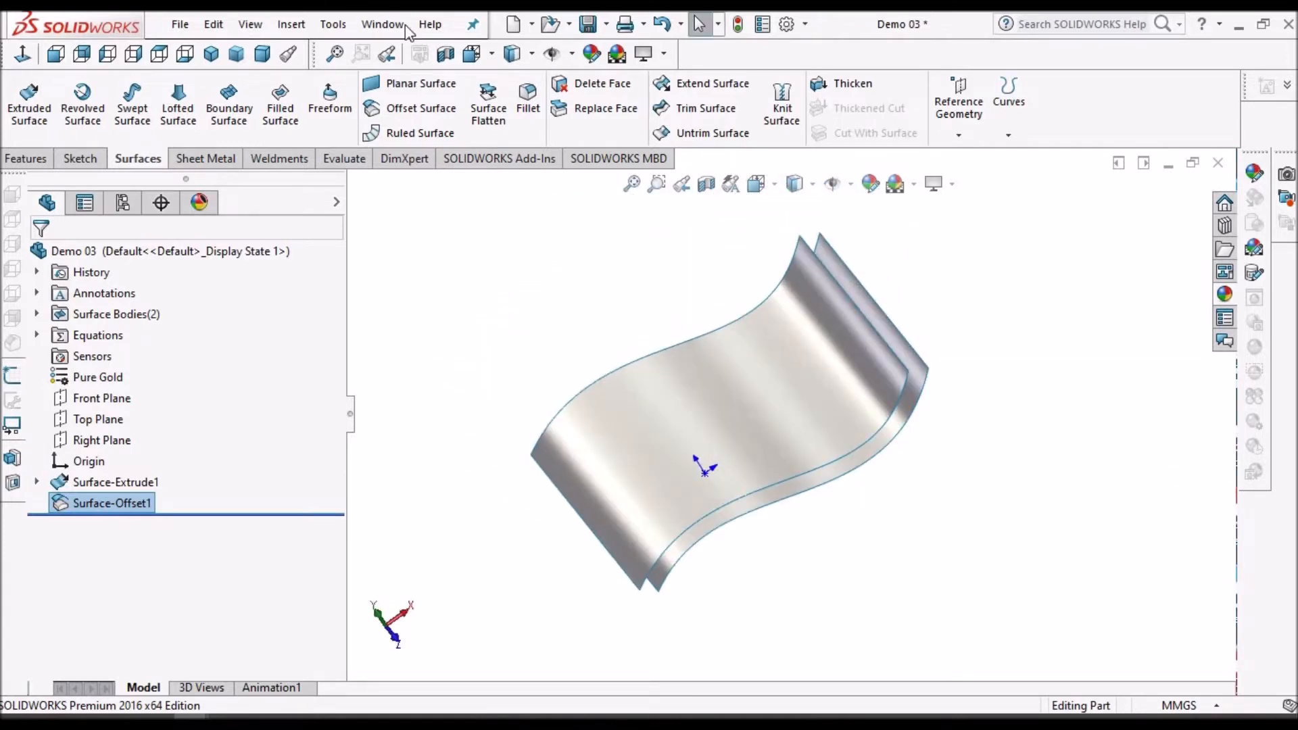
# Switch to the open Demo 02 part and show it in the dimetric view
pyautogui.click(384, 25)
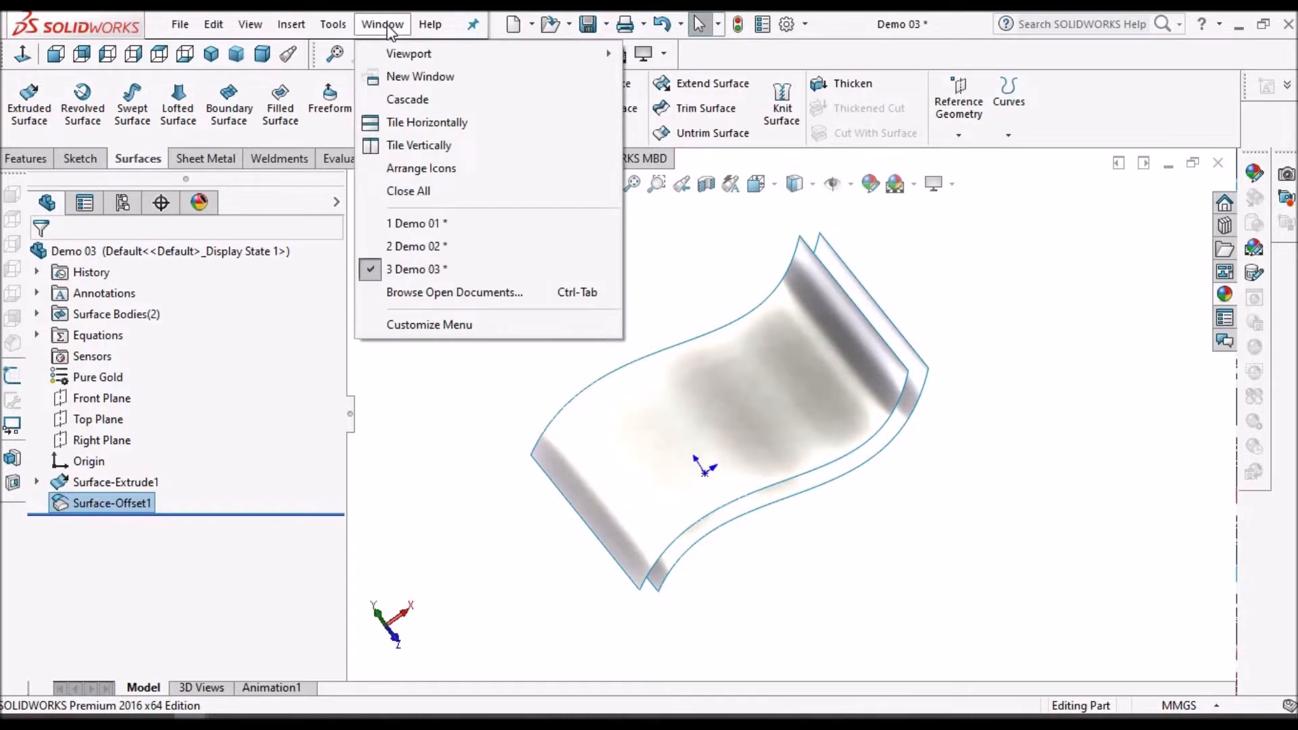
pyautogui.click(435, 250)
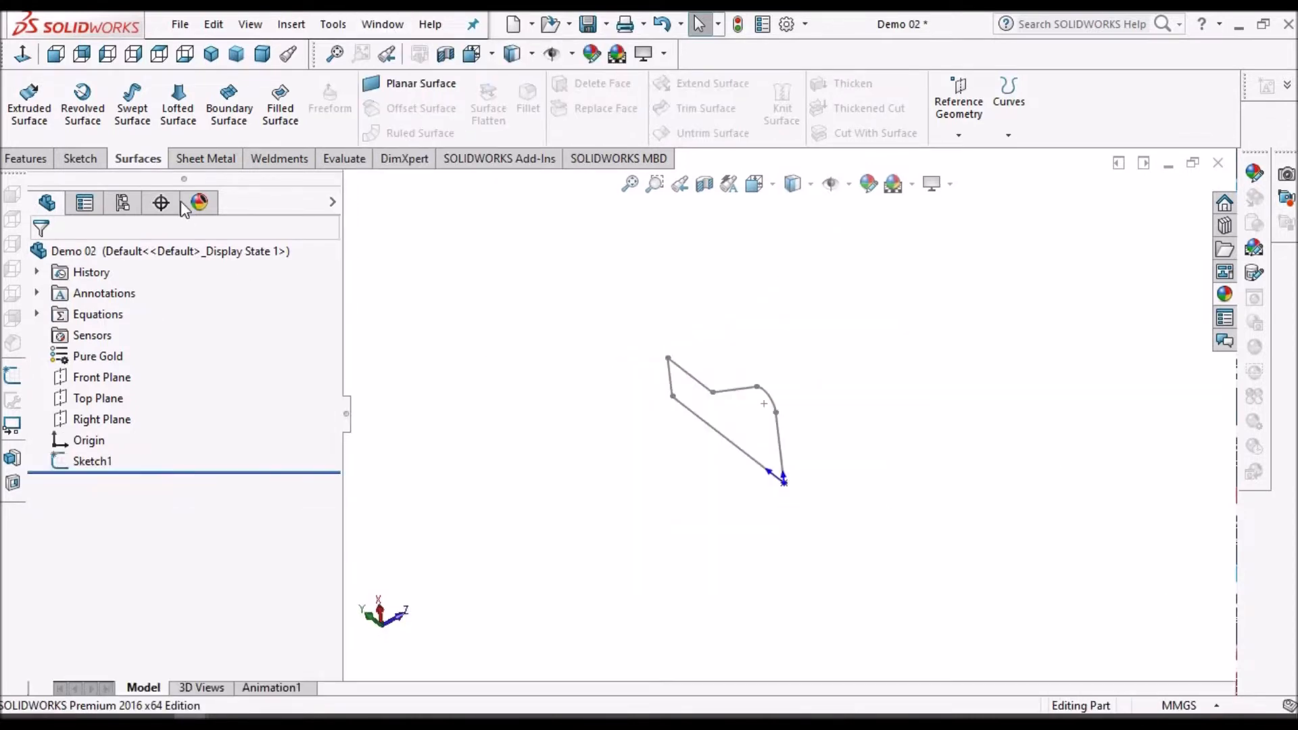
pyautogui.click(262, 56)
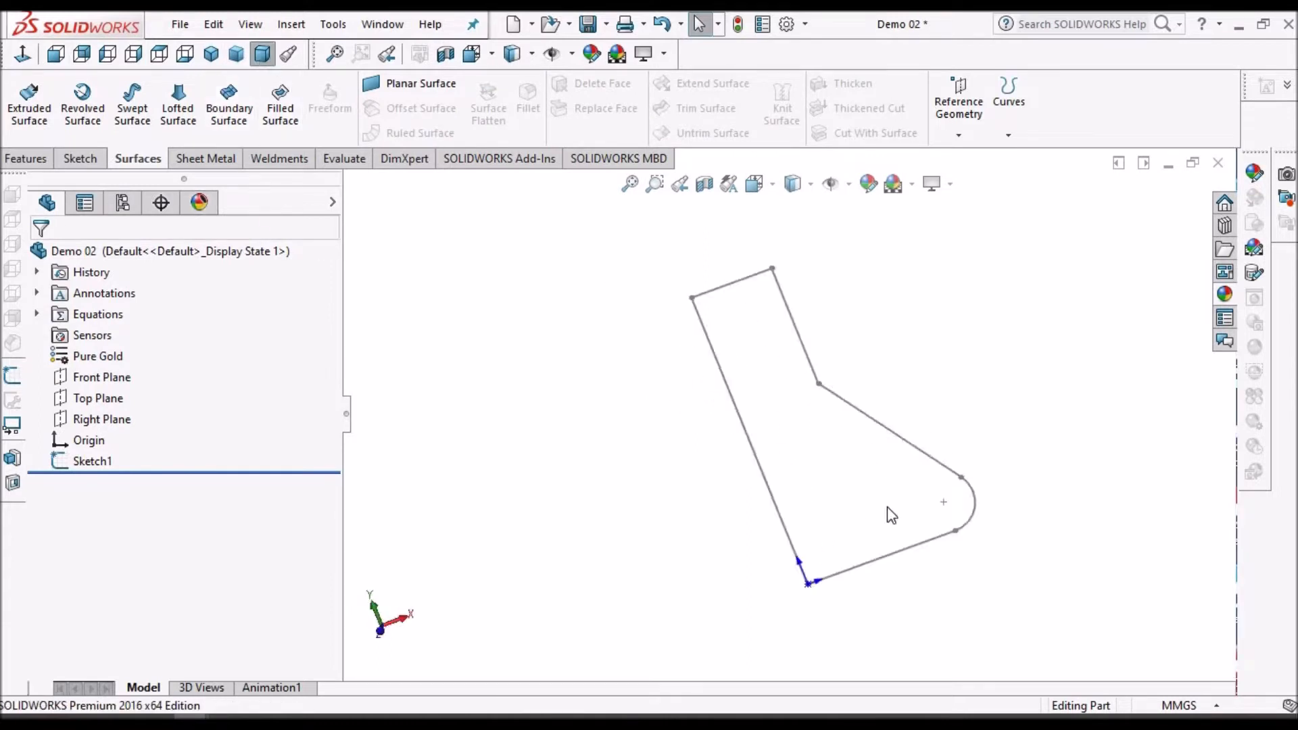
# Open the profile sketch to examine its dimensions in the front view, and exit it unchanged
pyautogui.click(89, 460)
pyautogui.rightClick(90, 459)
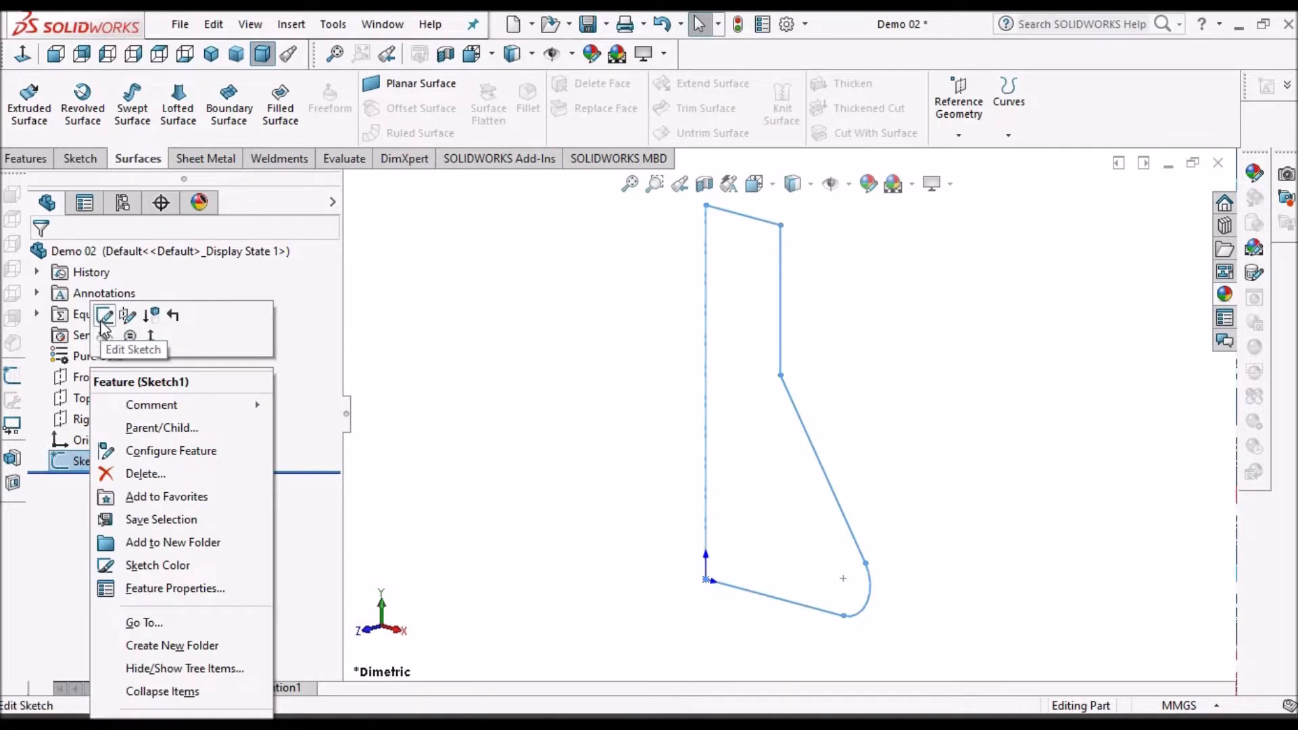
pyautogui.click(1000, 390)
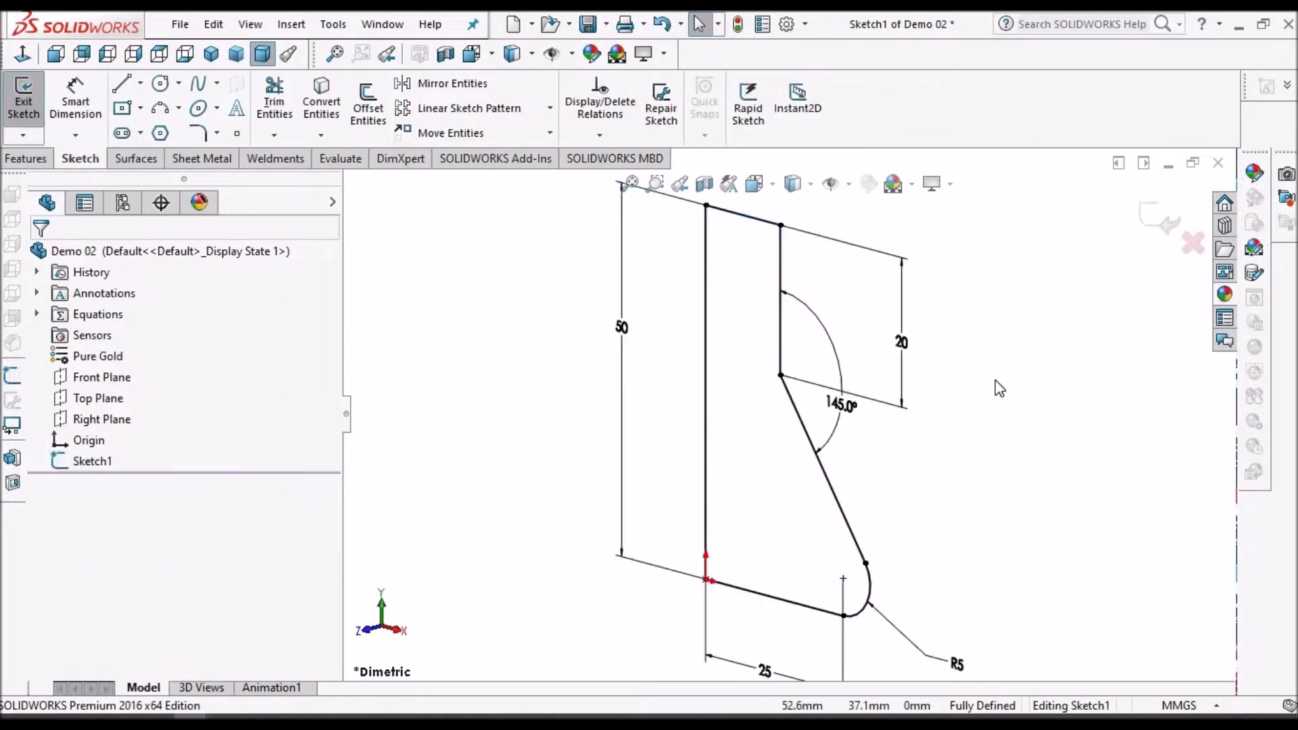
pyautogui.click(23, 55)
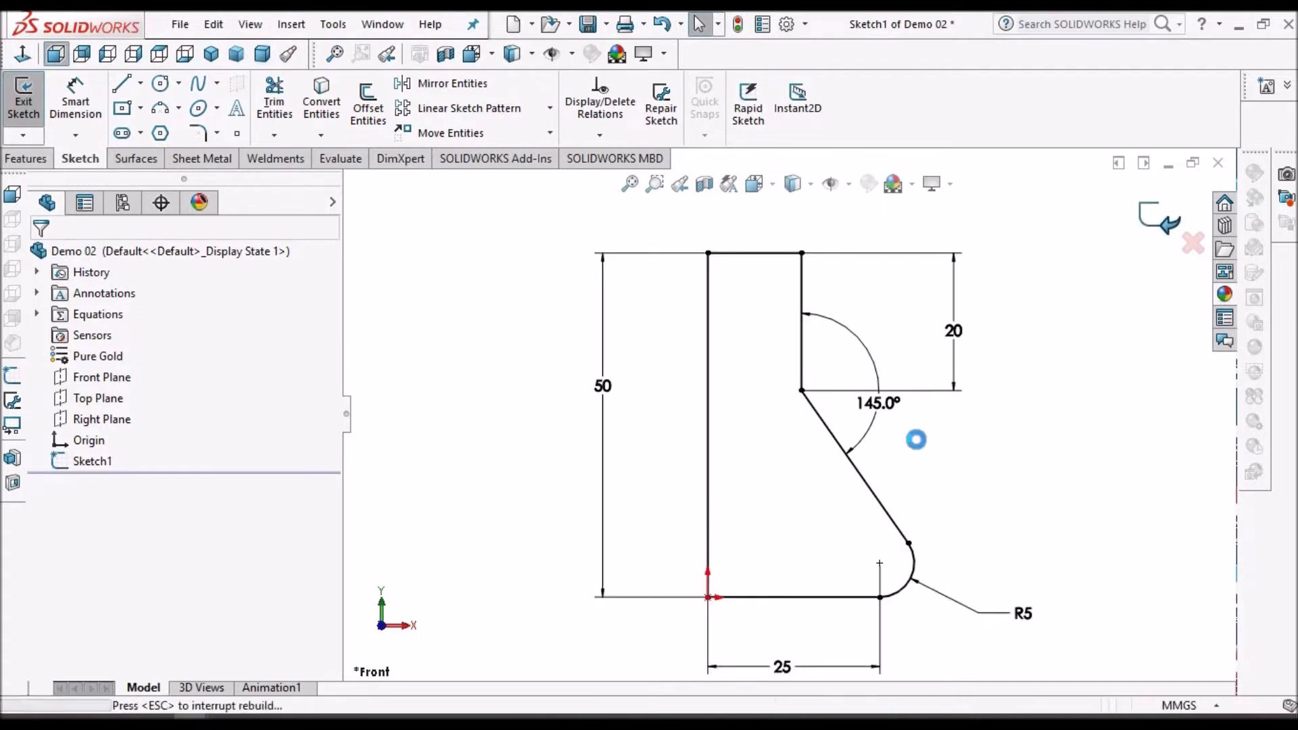
pyautogui.click(23, 95)
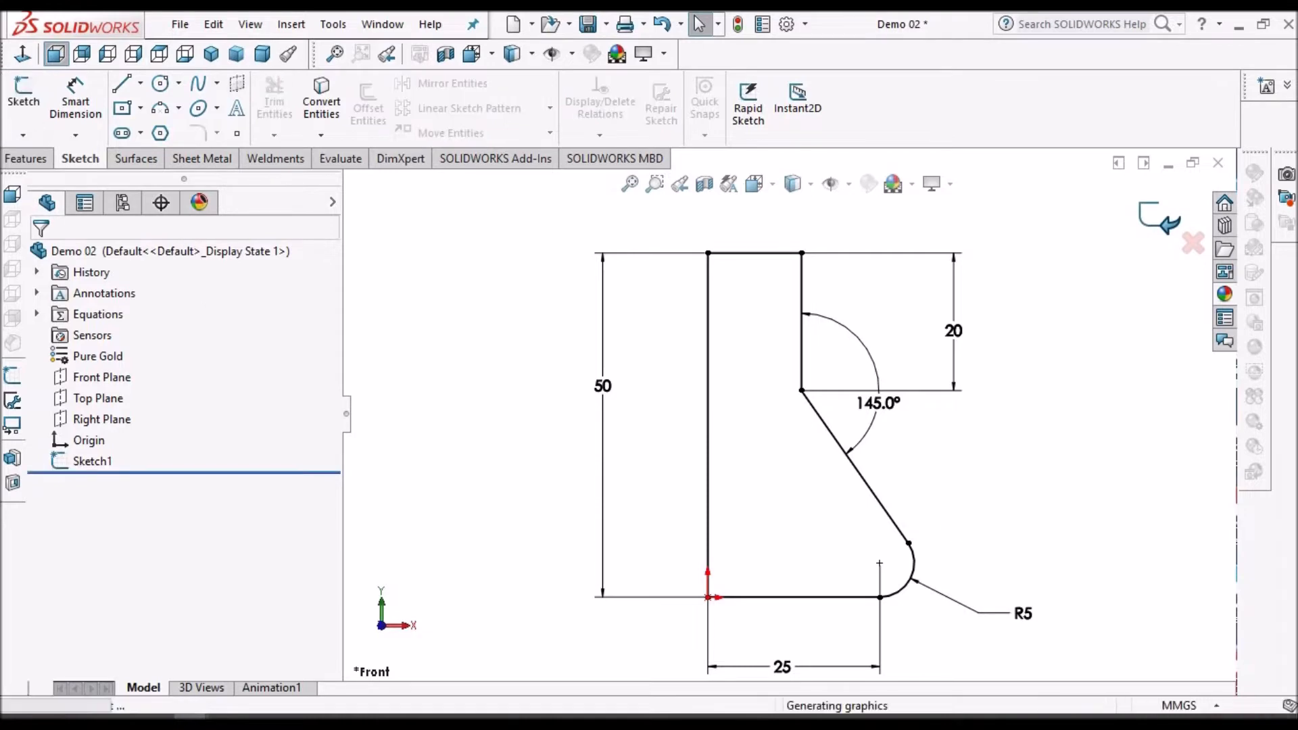
# Revolve the profile sketch 360 degrees as a solid about its 50 mm vertical line
pyautogui.click(26, 157)
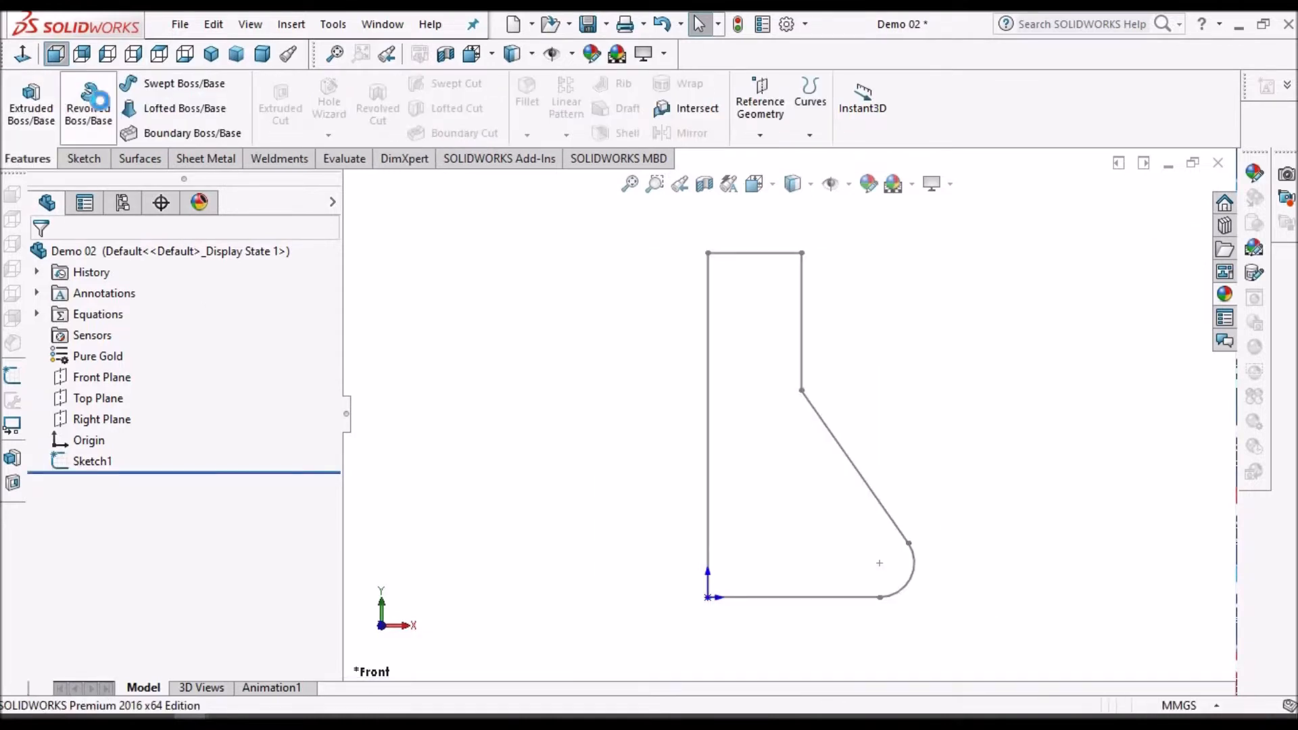
pyautogui.click(89, 103)
pyautogui.click(709, 399)
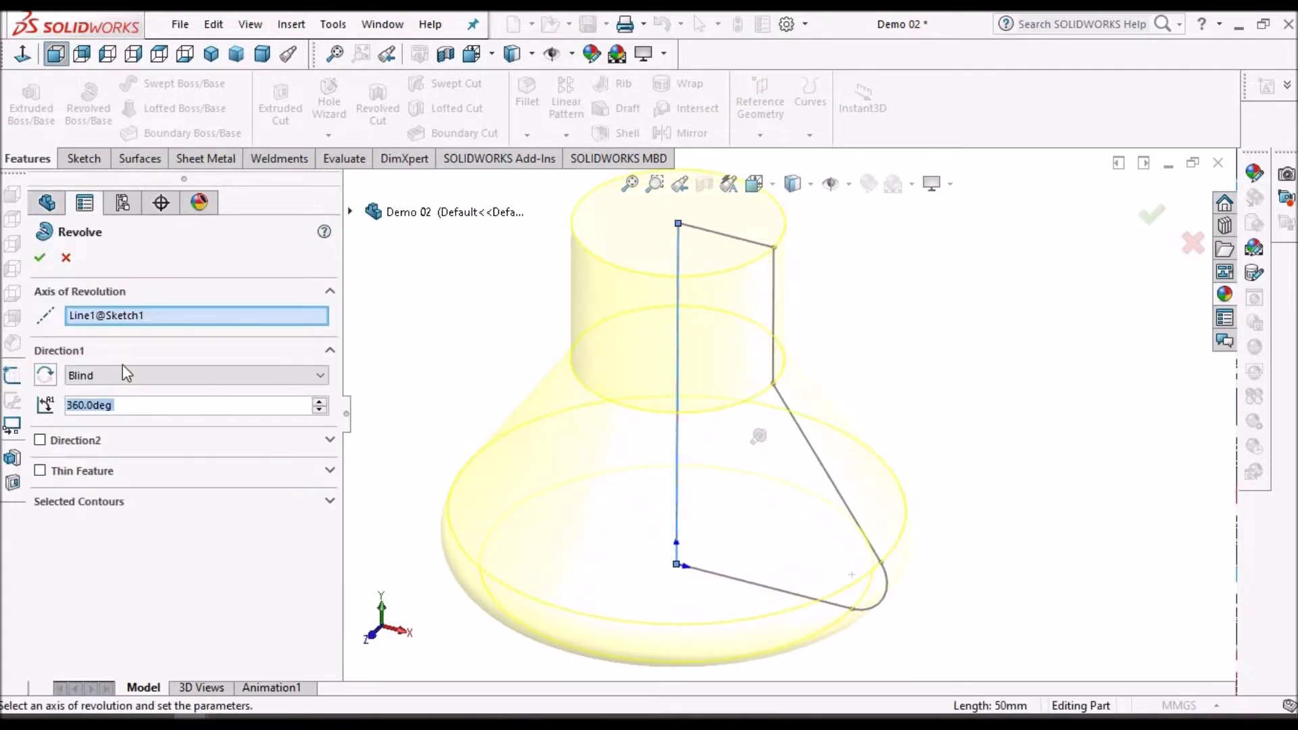
pyautogui.click(38, 258)
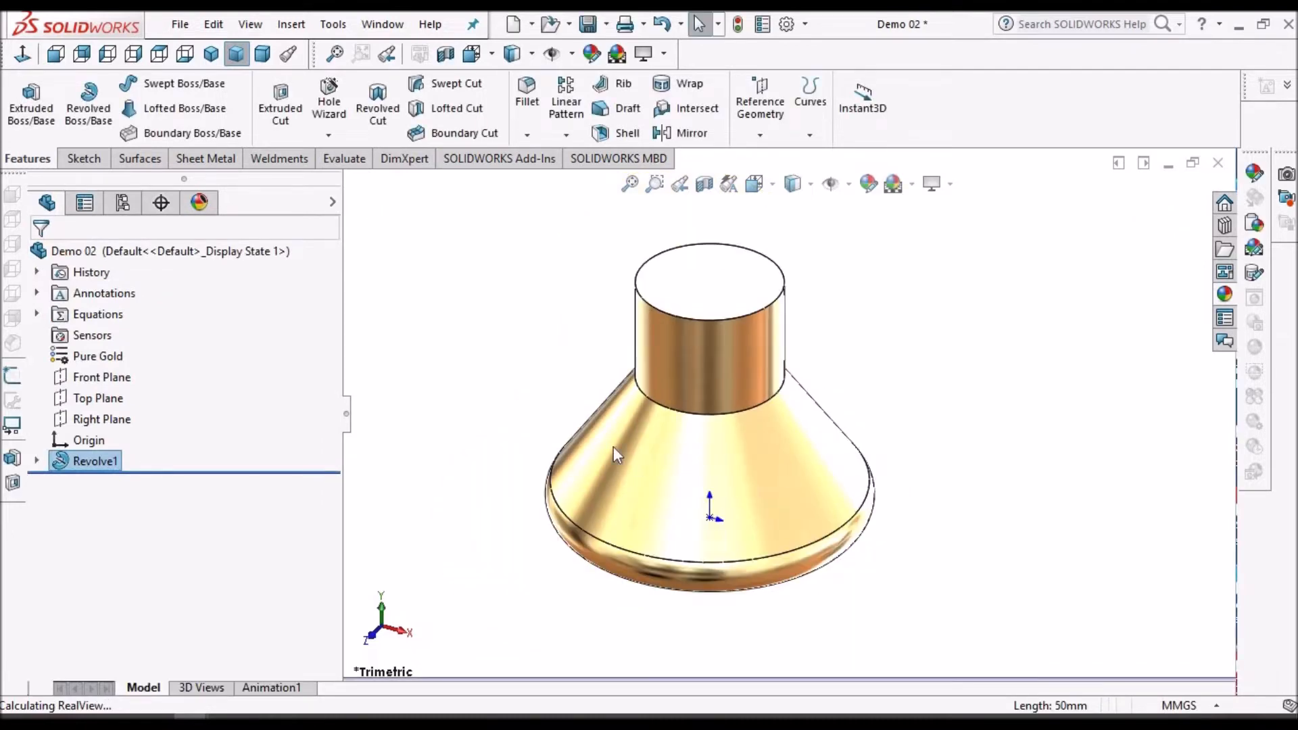
# Start an offset surface from the cylindrical neck face and set the offset distance to 3 mm
pyautogui.moveTo(586, 426); pyautogui.dragTo(665, 473, button='middle')
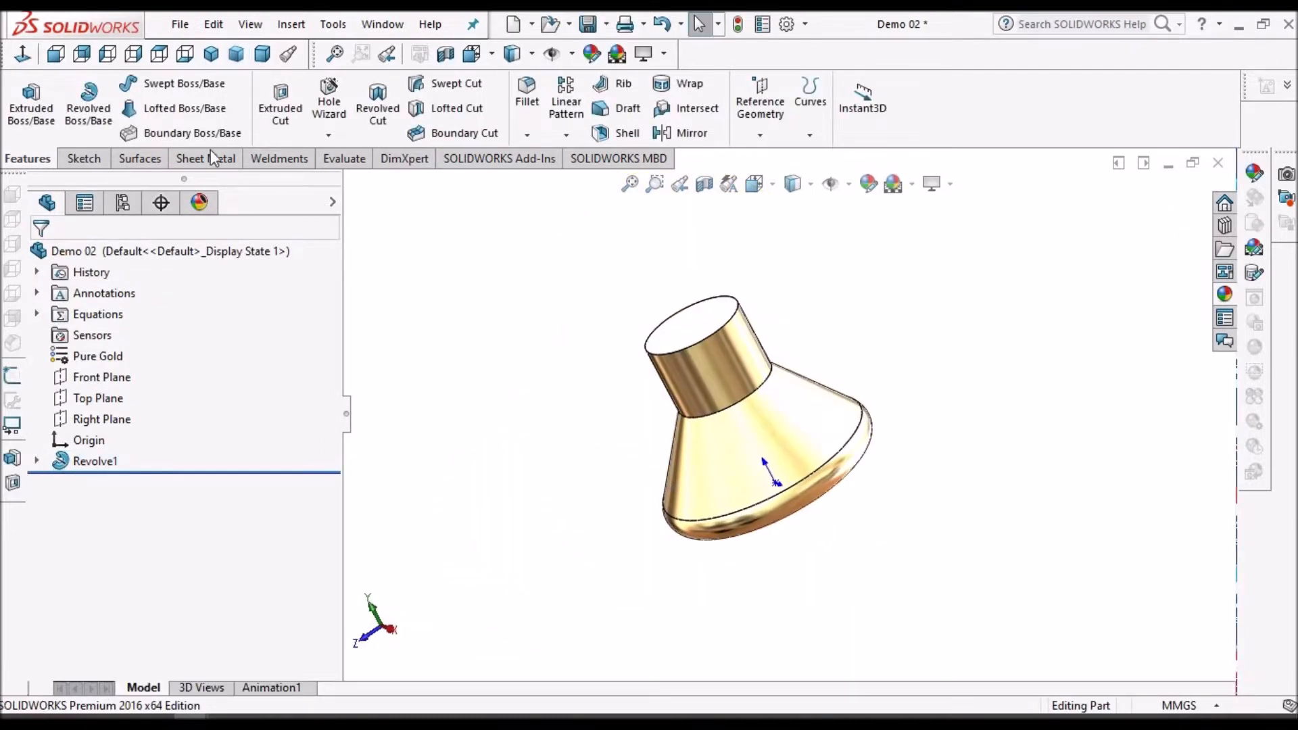
pyautogui.click(138, 158)
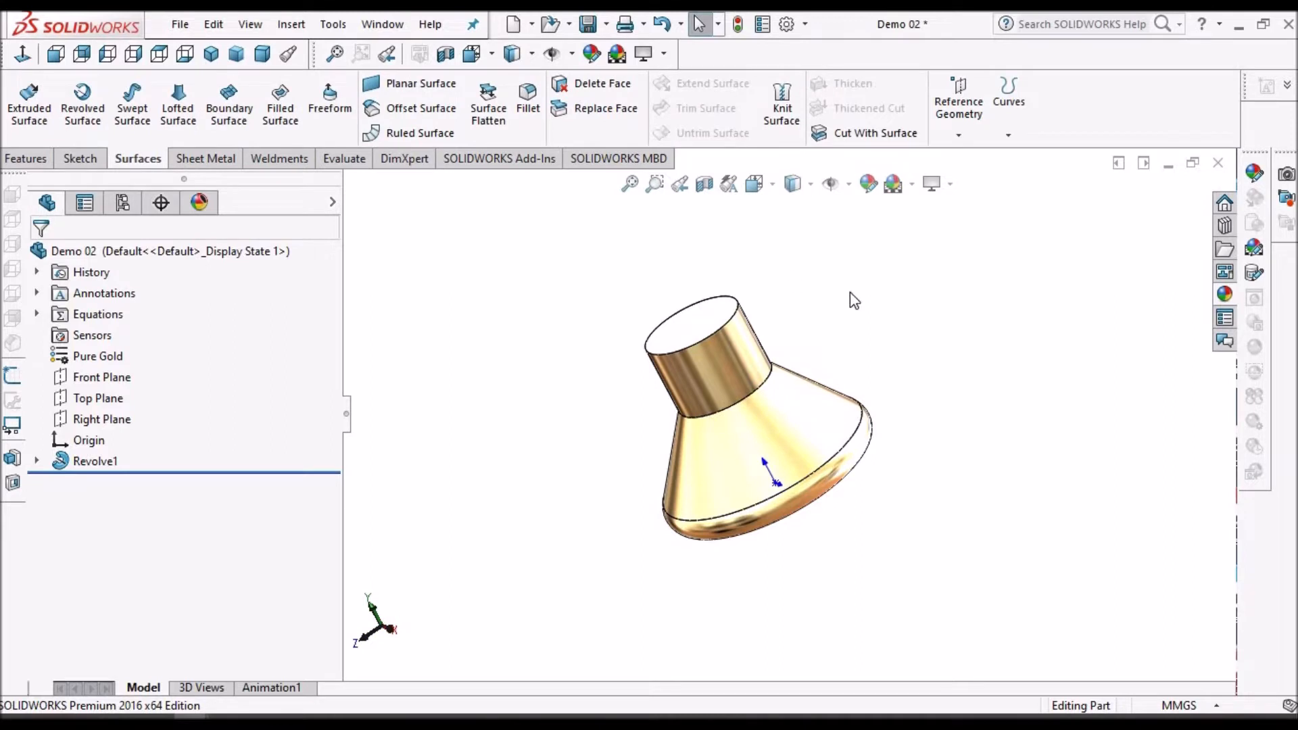
pyautogui.click(425, 110)
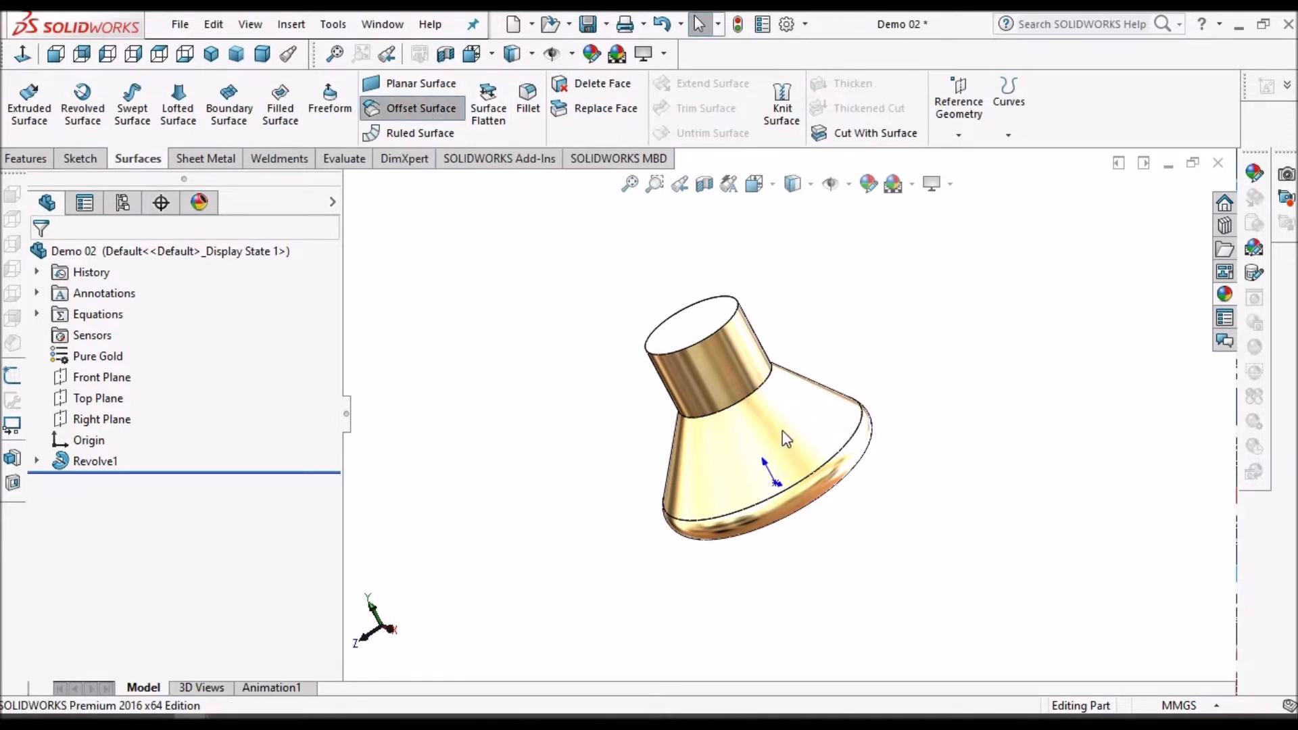
pyautogui.click(745, 369)
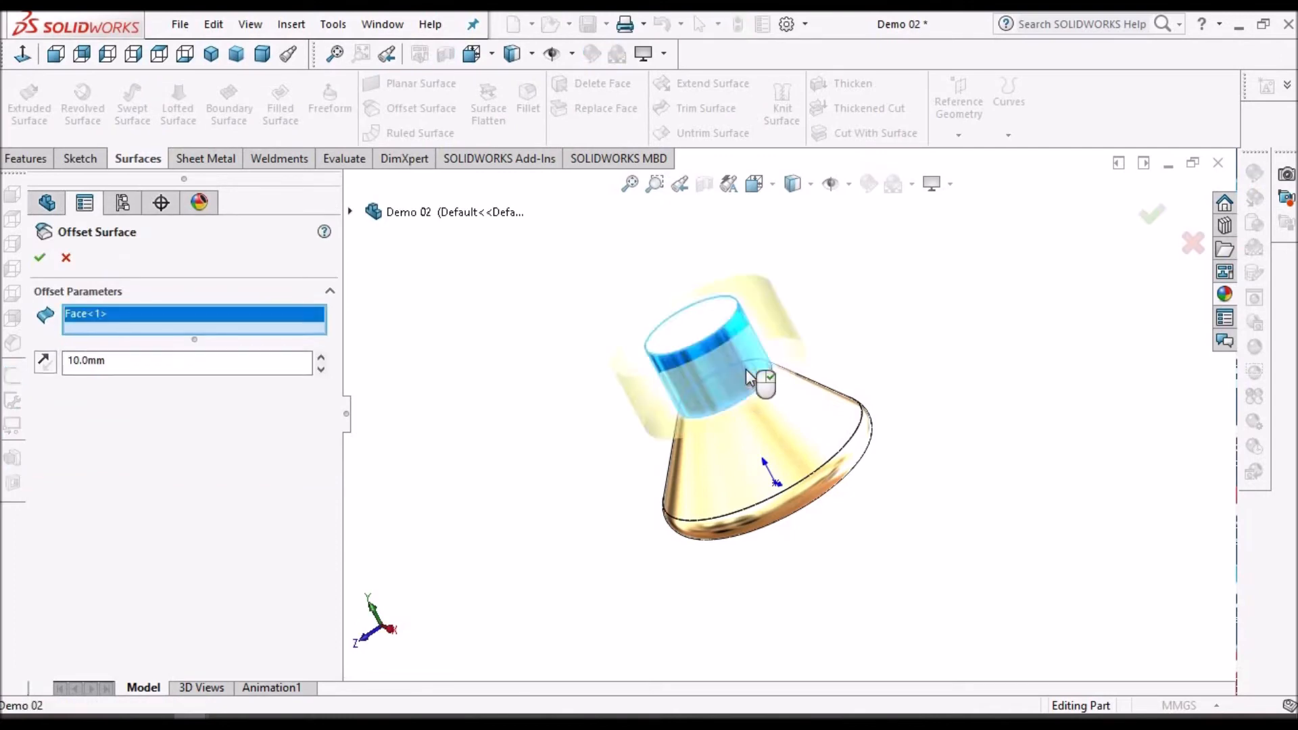
pyautogui.moveTo(823, 386); pyautogui.dragTo(693, 527, button='middle')
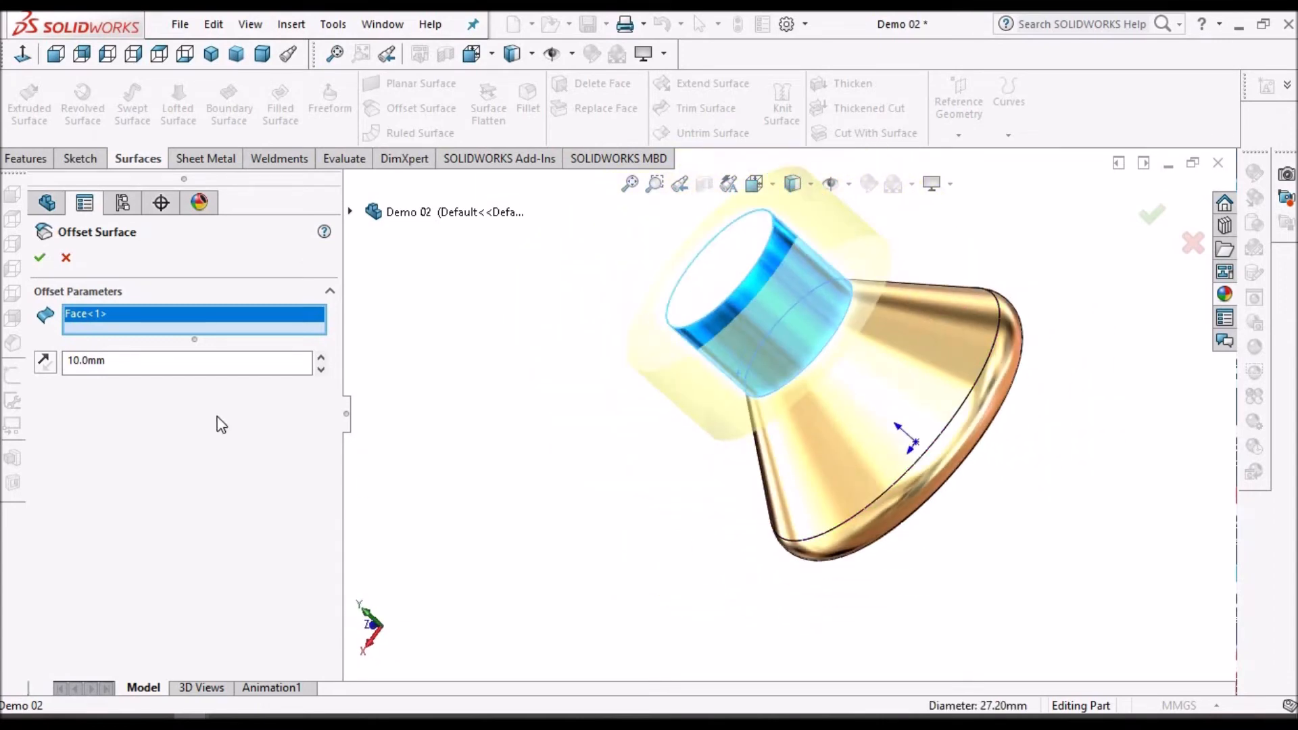
pyautogui.doubleClick(142, 362)
pyautogui.write('3')
pyautogui.press('Return')
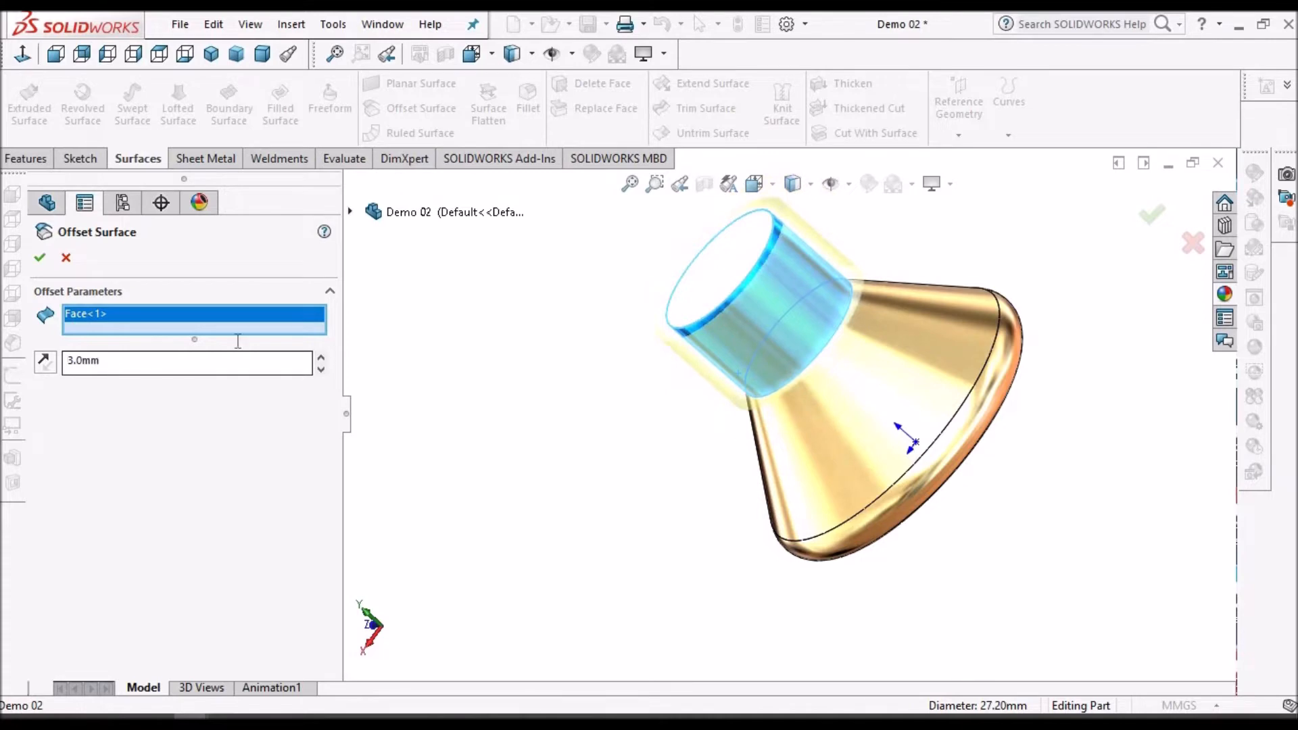
# Add the conical face, the rounded rim face and the flat bottom face to the offset selection
pyautogui.scroll(-3, 792, 352)
pyautogui.moveTo(889, 408); pyautogui.dragTo(960, 364, button='middle')
pyautogui.scroll(2, 894, 447)
pyautogui.scroll(-1, 905, 464)
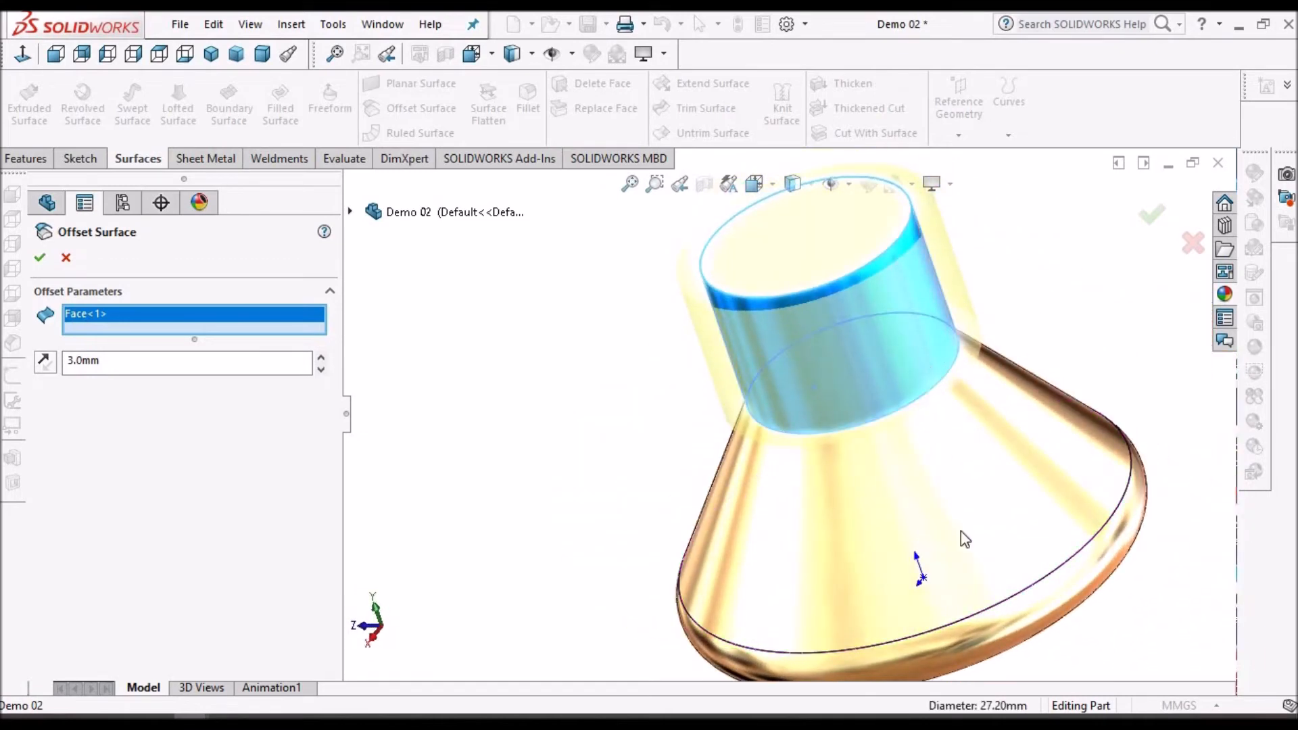
pyautogui.click(964, 526)
pyautogui.moveTo(980, 502); pyautogui.dragTo(887, 512, button='middle')
pyautogui.click(995, 524)
pyautogui.click(887, 513)
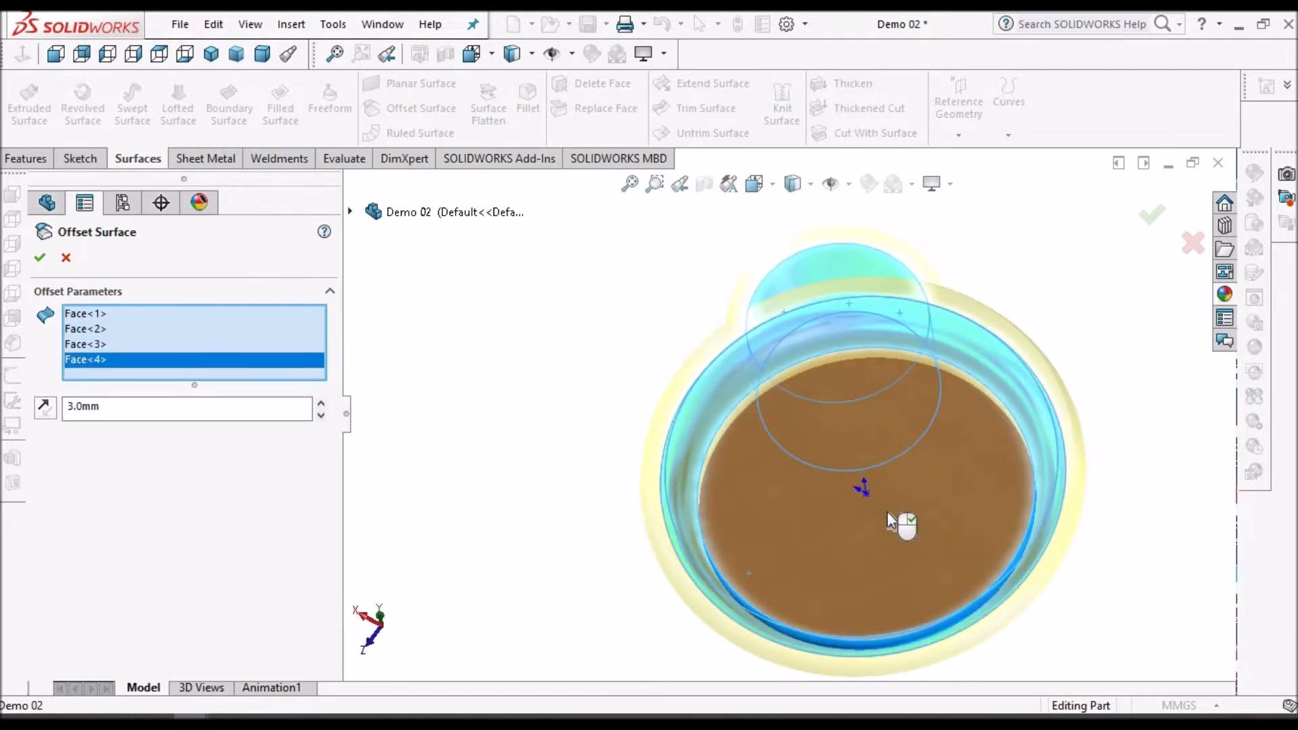
# Examine the offset preview from several angles, especially where the neck meets the cone
pyautogui.scroll(3, 887, 512)
pyautogui.moveTo(895, 460); pyautogui.dragTo(852, 470, button='middle')
pyautogui.scroll(-4, 852, 471)
pyautogui.moveTo(764, 342); pyautogui.dragTo(935, 319, button='middle')
pyautogui.scroll(-6, 939, 322)
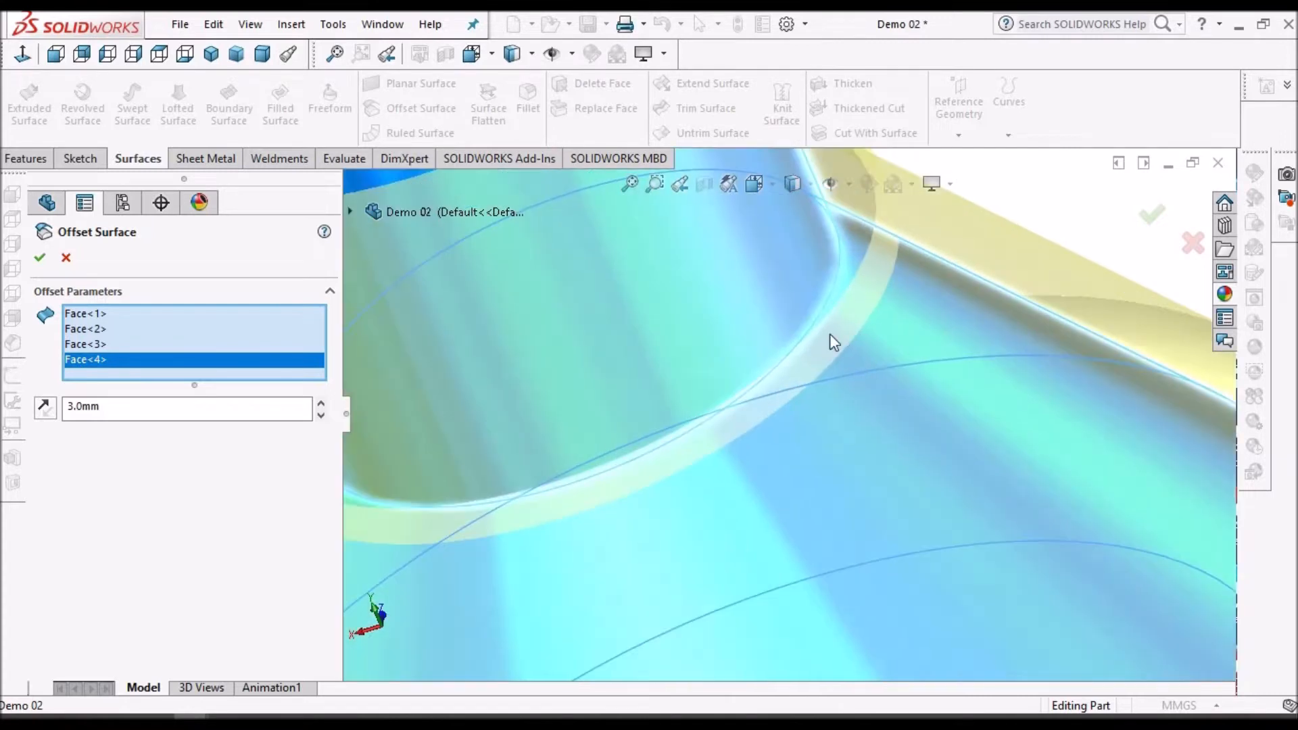
pyautogui.scroll(5, 845, 358)
pyautogui.moveTo(845, 359); pyautogui.dragTo(863, 300, button='middle')
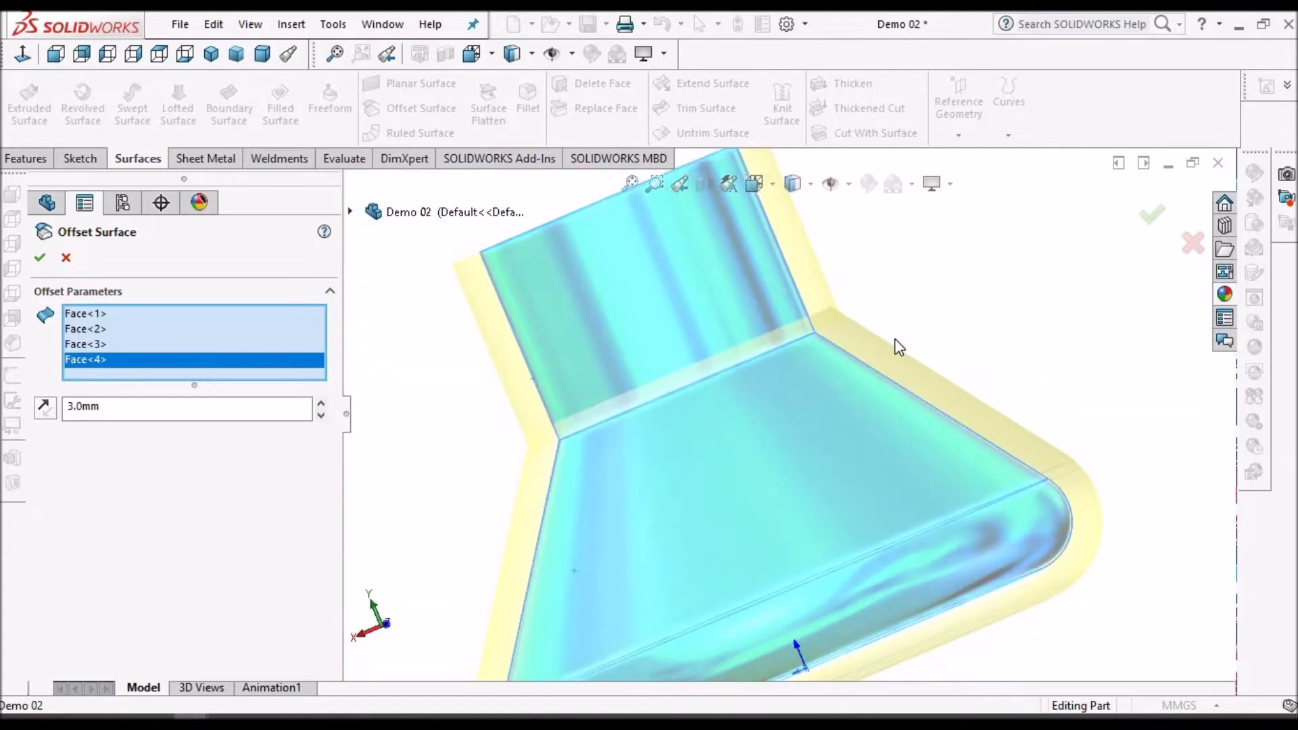
pyautogui.scroll(3, 744, 413)
pyautogui.scroll(-6, 636, 418)
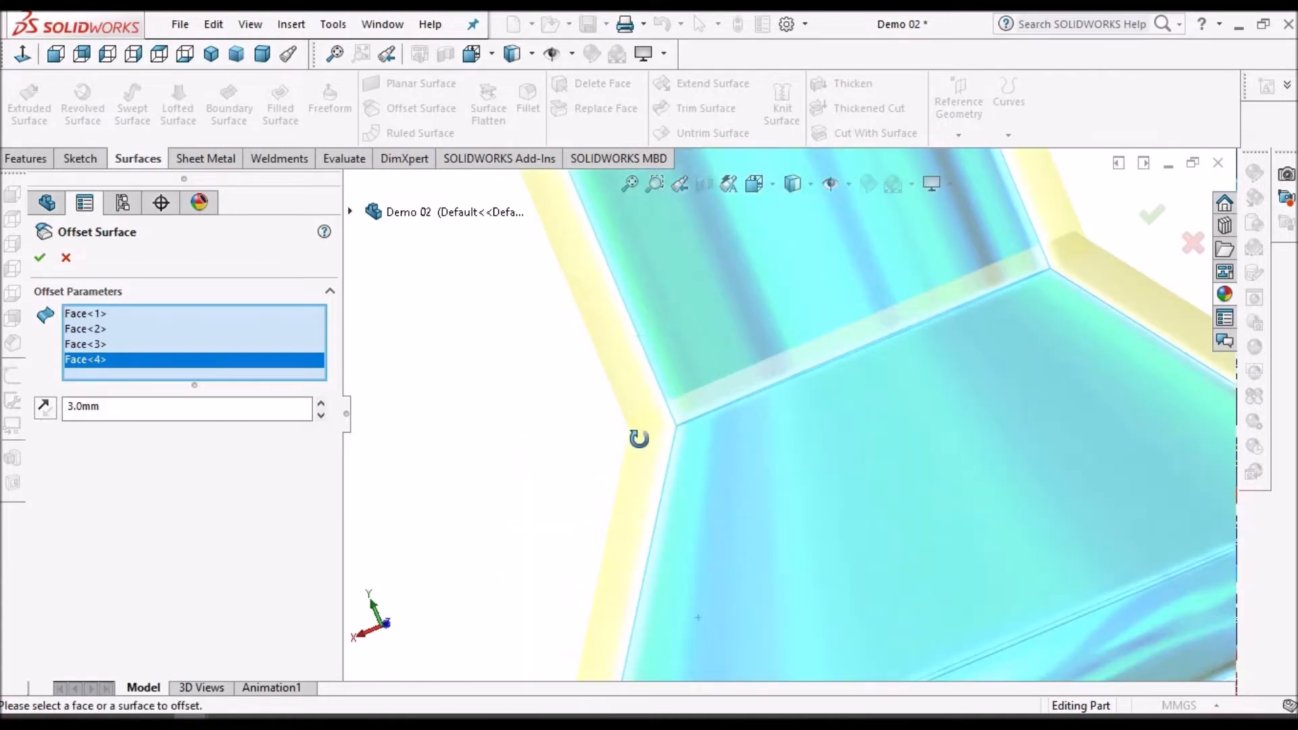
pyautogui.scroll(3, 825, 434)
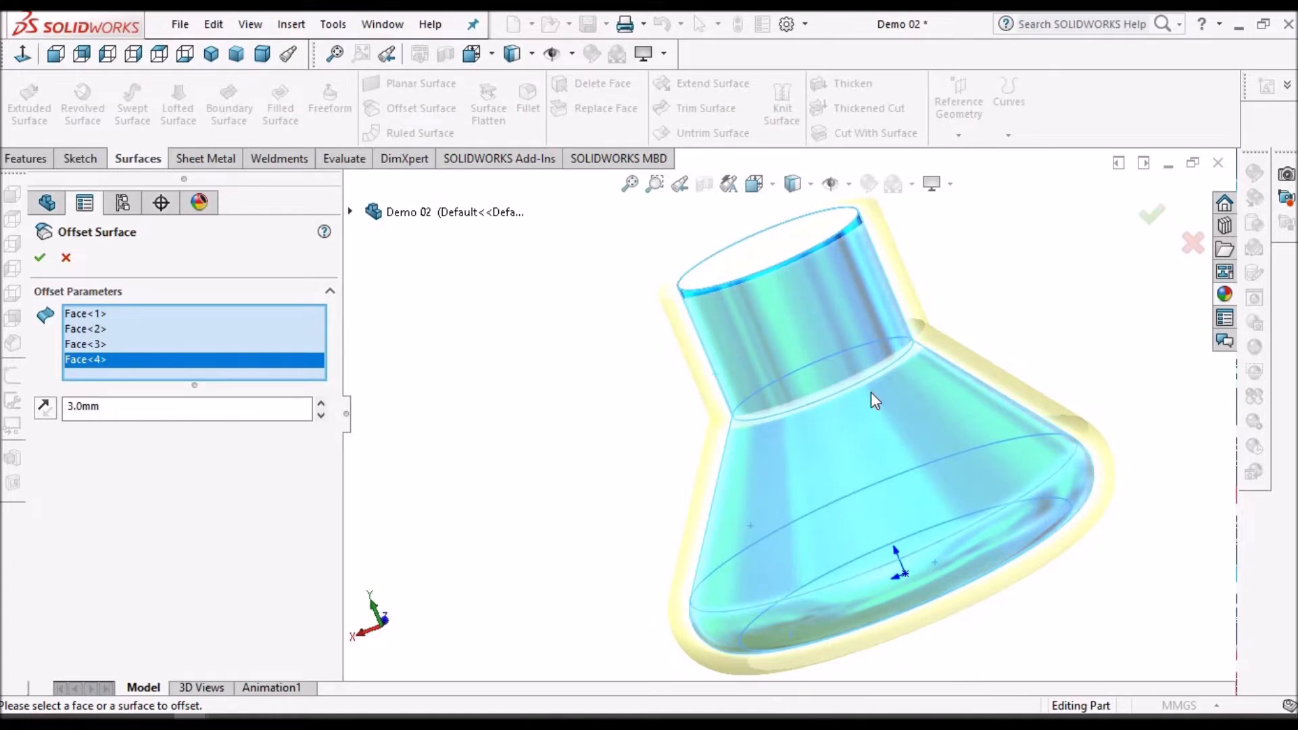
pyautogui.scroll(-2, 869, 394)
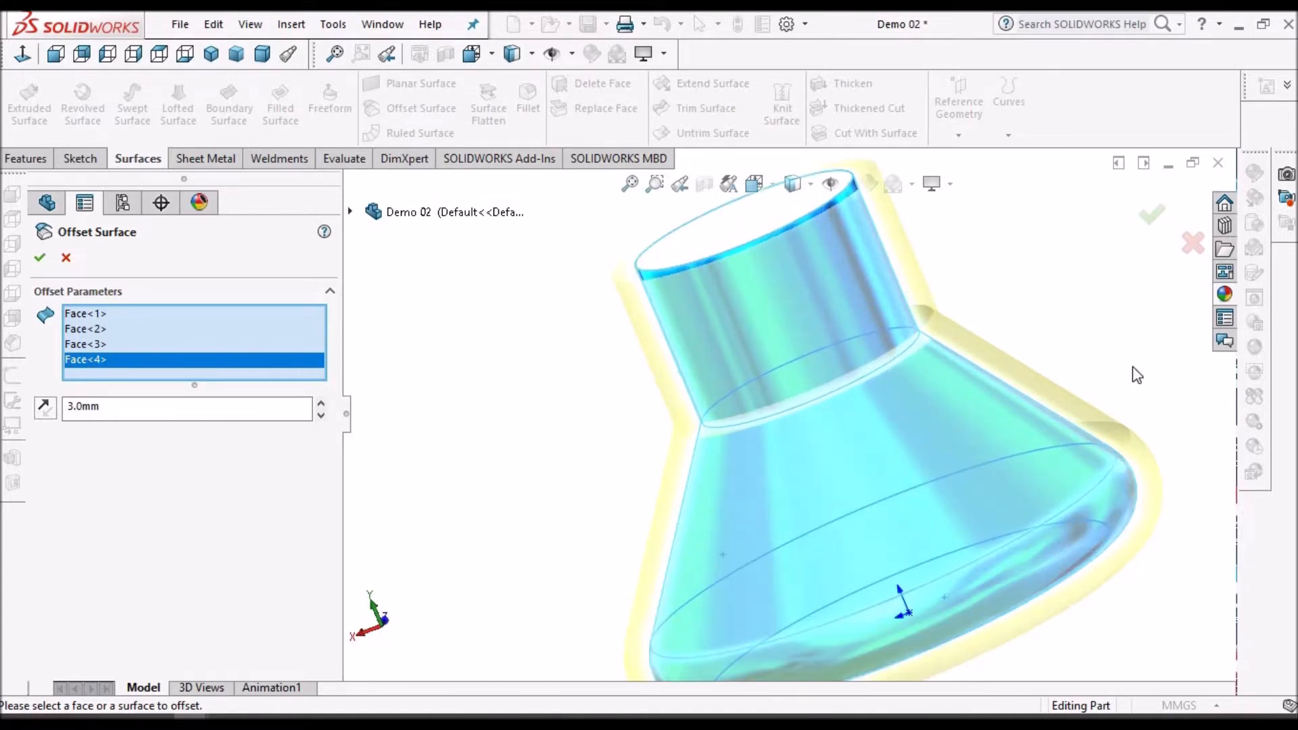
# Create the offset surface from the selected faces and hide the original revolved solid
pyautogui.click(40, 259)
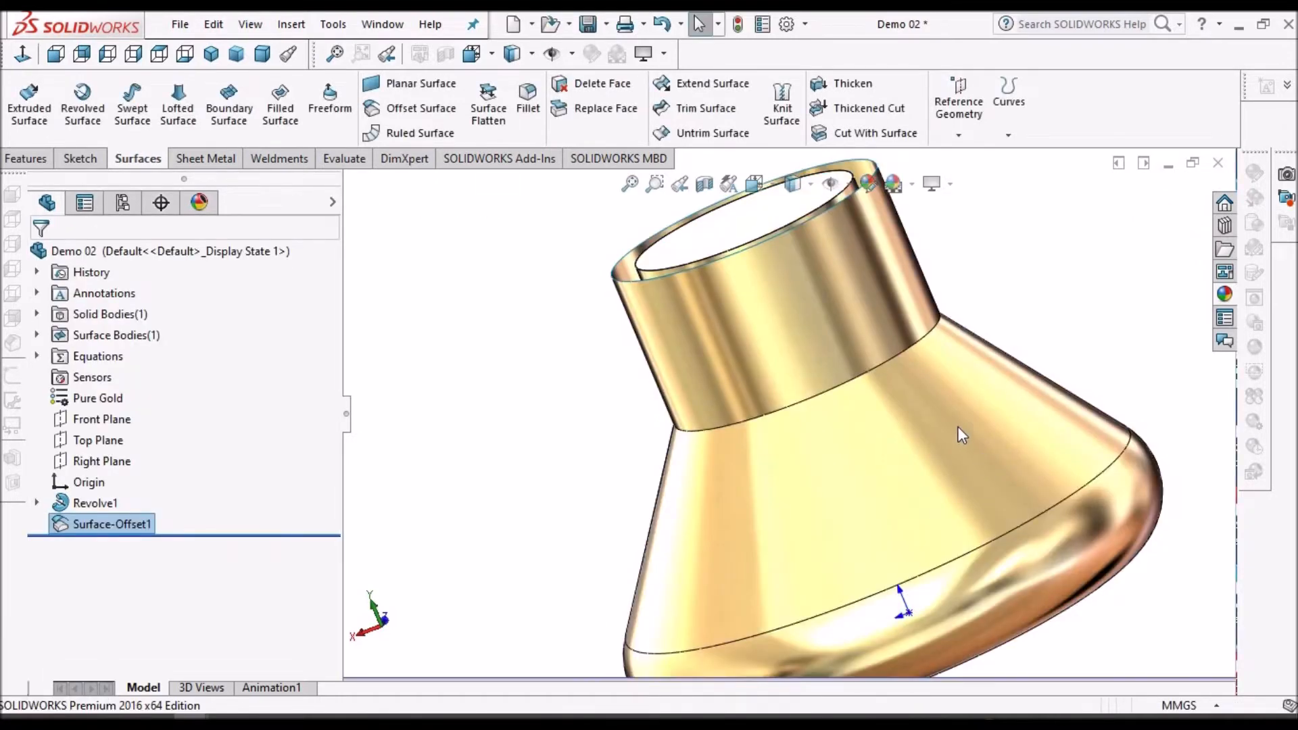
pyautogui.moveTo(985, 478); pyautogui.dragTo(1004, 527, button='middle')
pyautogui.scroll(3, 1003, 527)
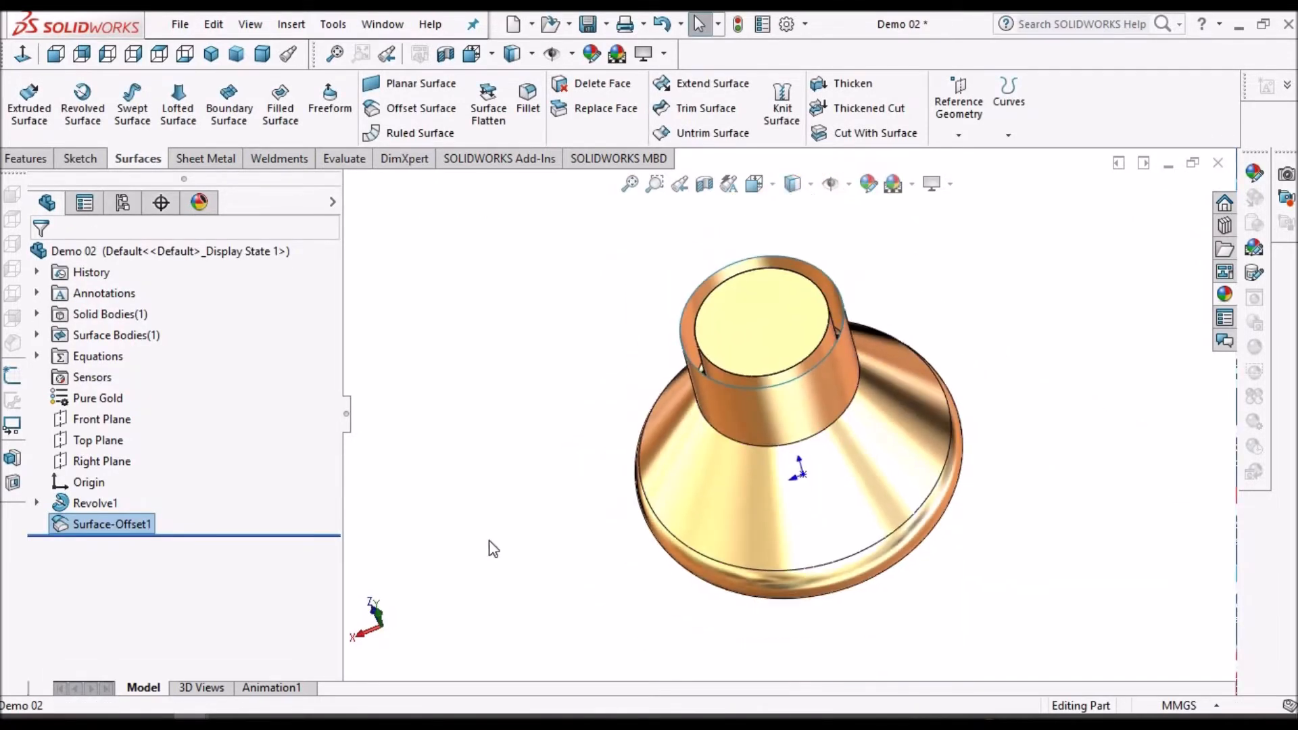
pyautogui.rightClick(82, 503)
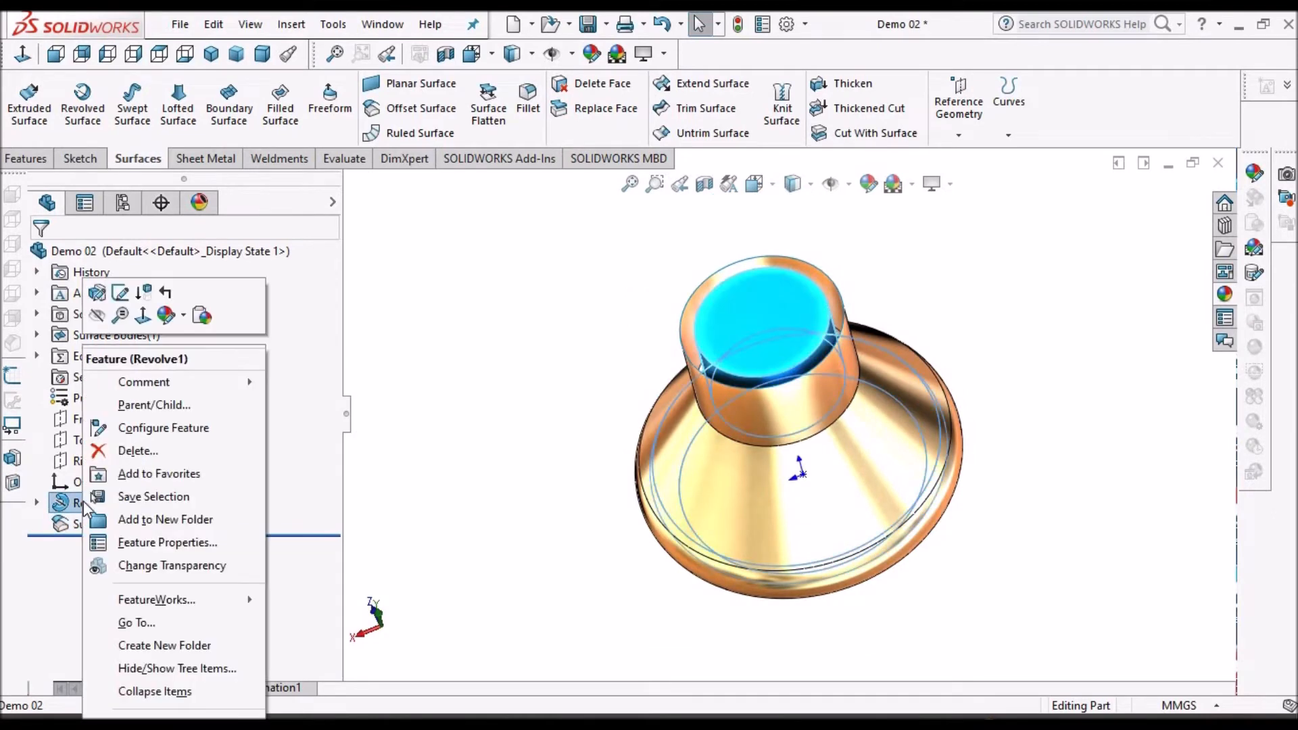
pyautogui.click(97, 315)
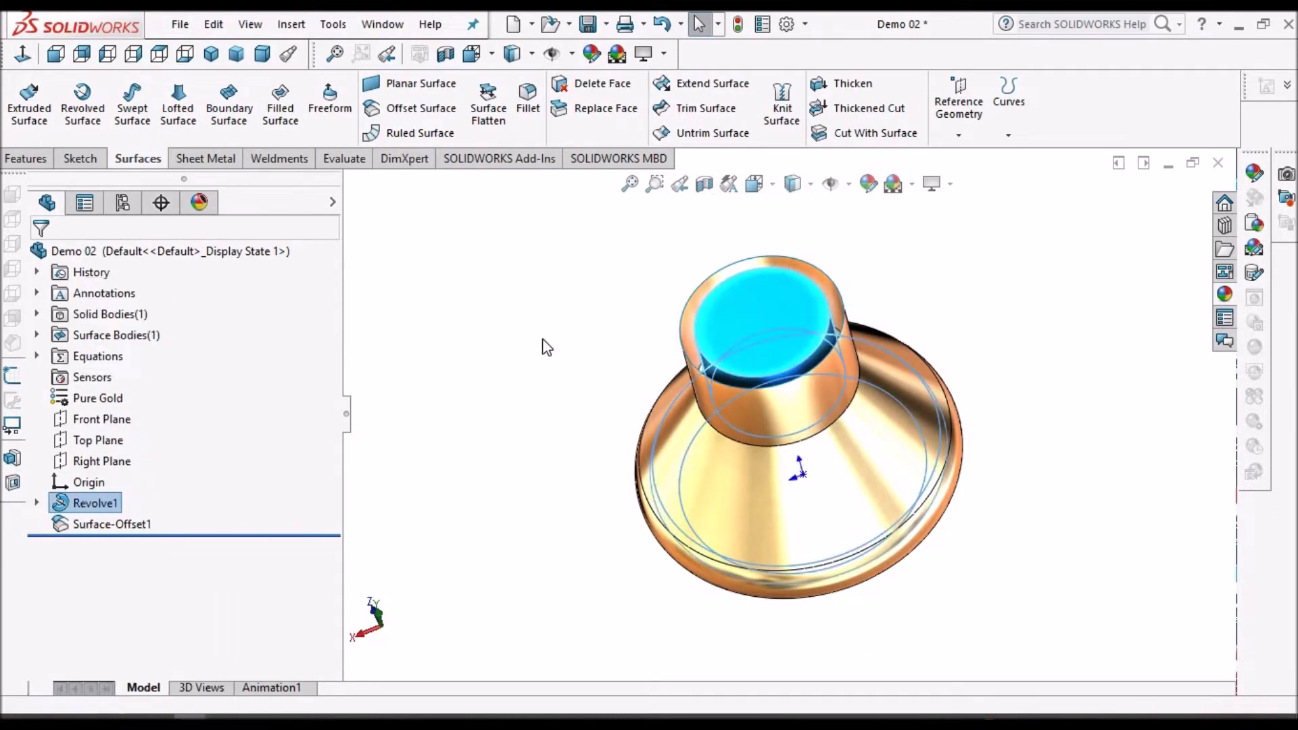
# Thicken the offset surface into a solid wall with the thickness set to 1 mm
pyautogui.moveTo(792, 386); pyautogui.dragTo(919, 538, button='middle')
pyautogui.click(885, 481)
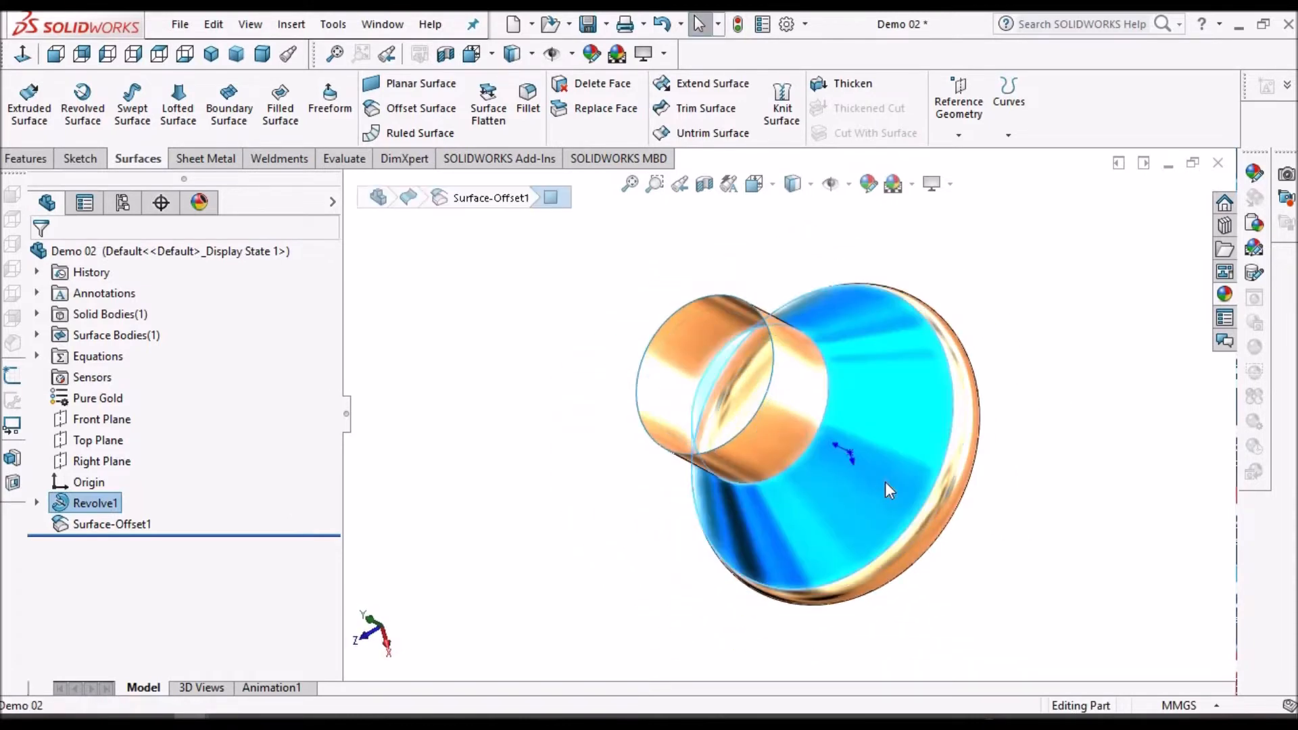
pyautogui.click(839, 85)
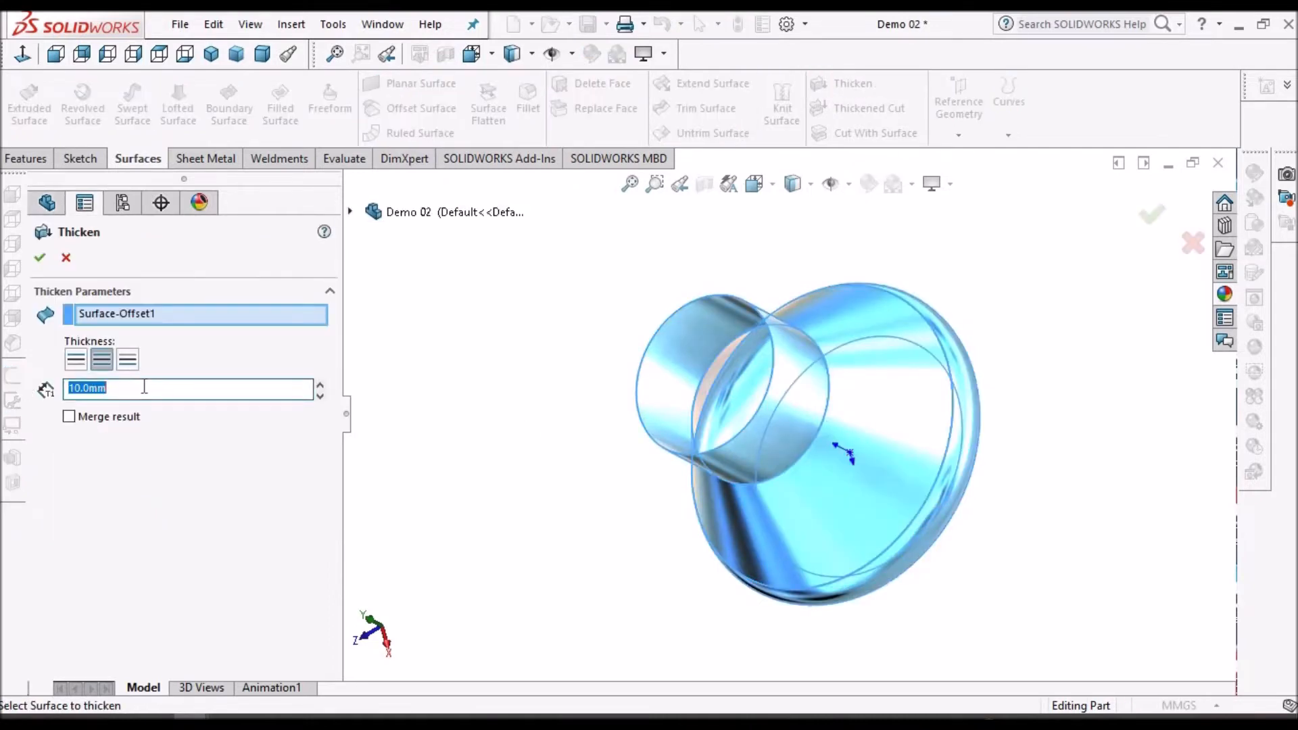
pyautogui.write('1')
pyautogui.press('Return')
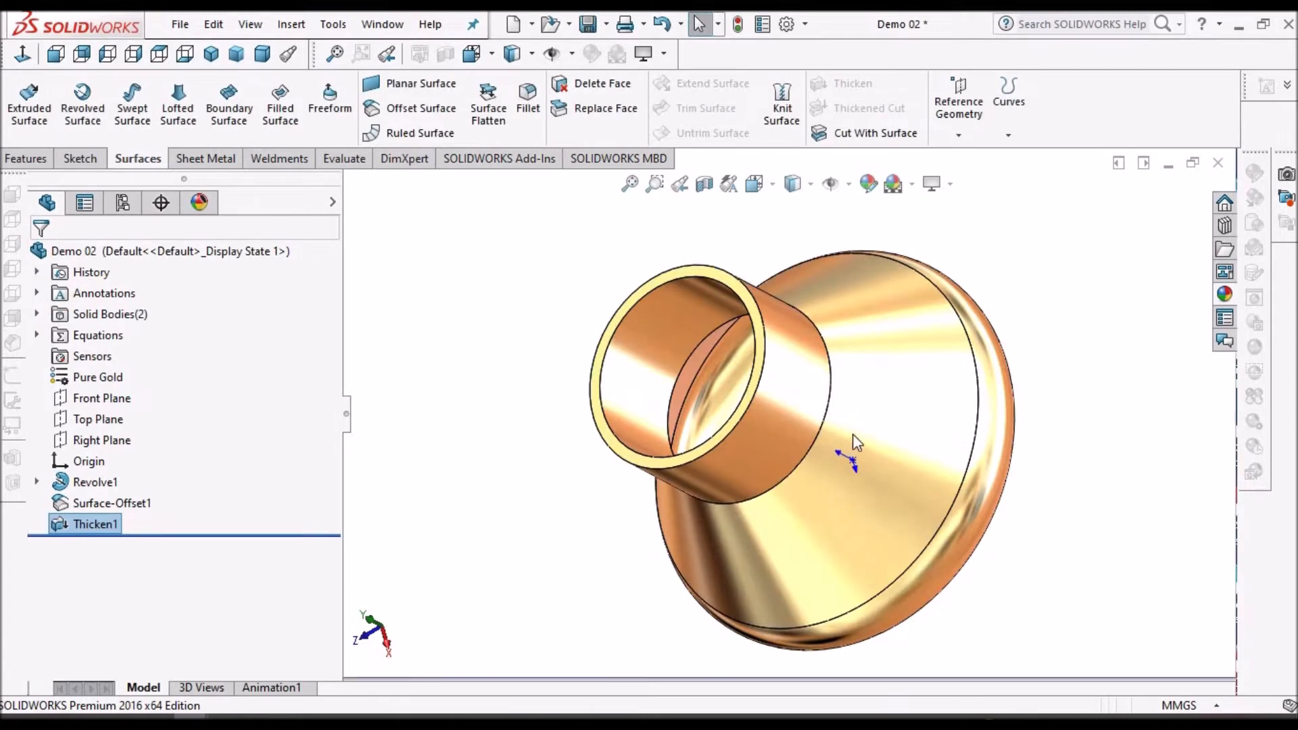
# Switch to the Demo 01 part and orient it so the text sketch on the curved block can be seen
pyautogui.moveTo(739, 435); pyautogui.dragTo(663, 440, button='middle')
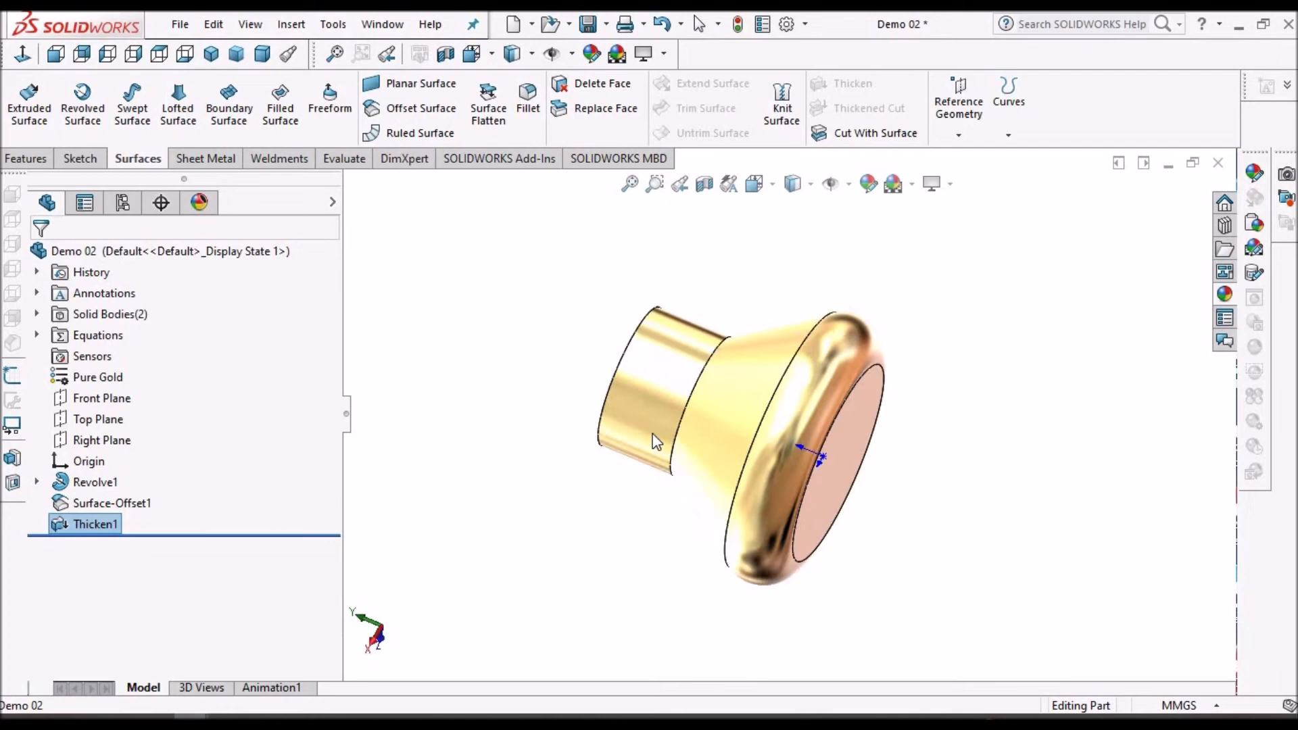
pyautogui.click(382, 24)
pyautogui.moveTo(465, 280)
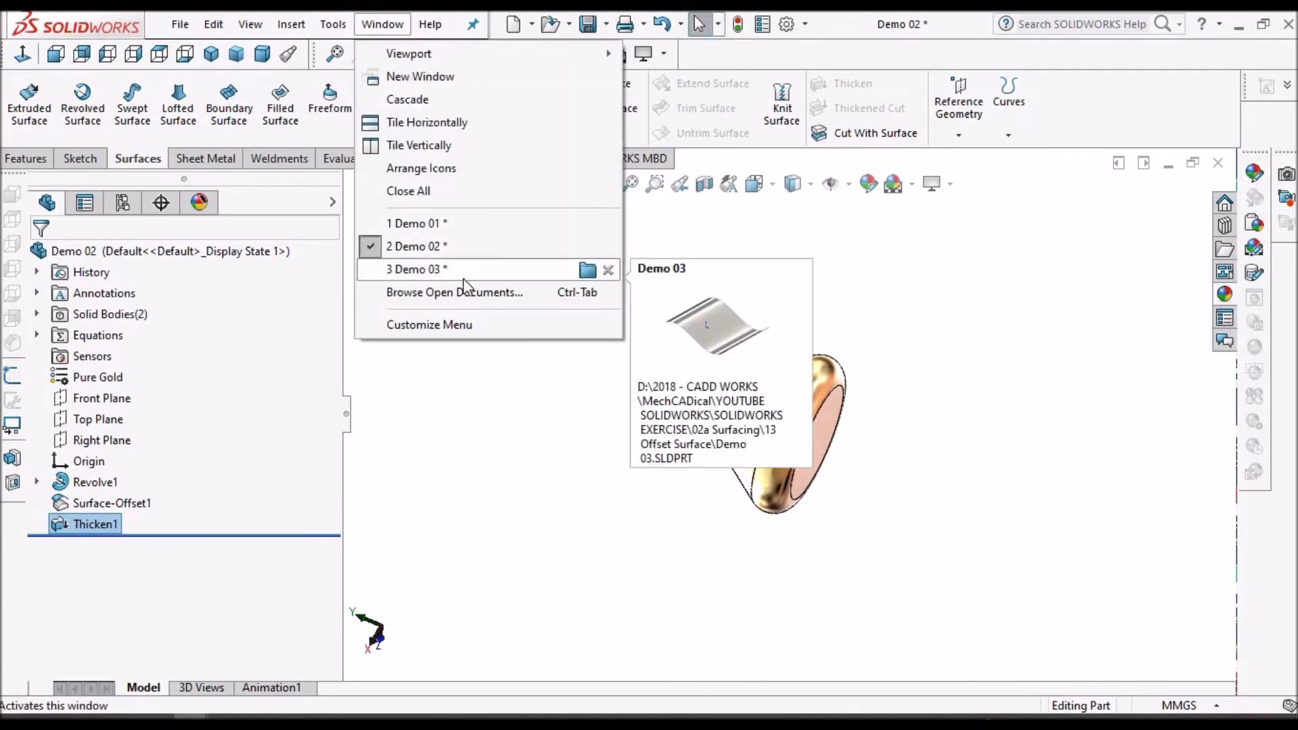
pyautogui.click(445, 216)
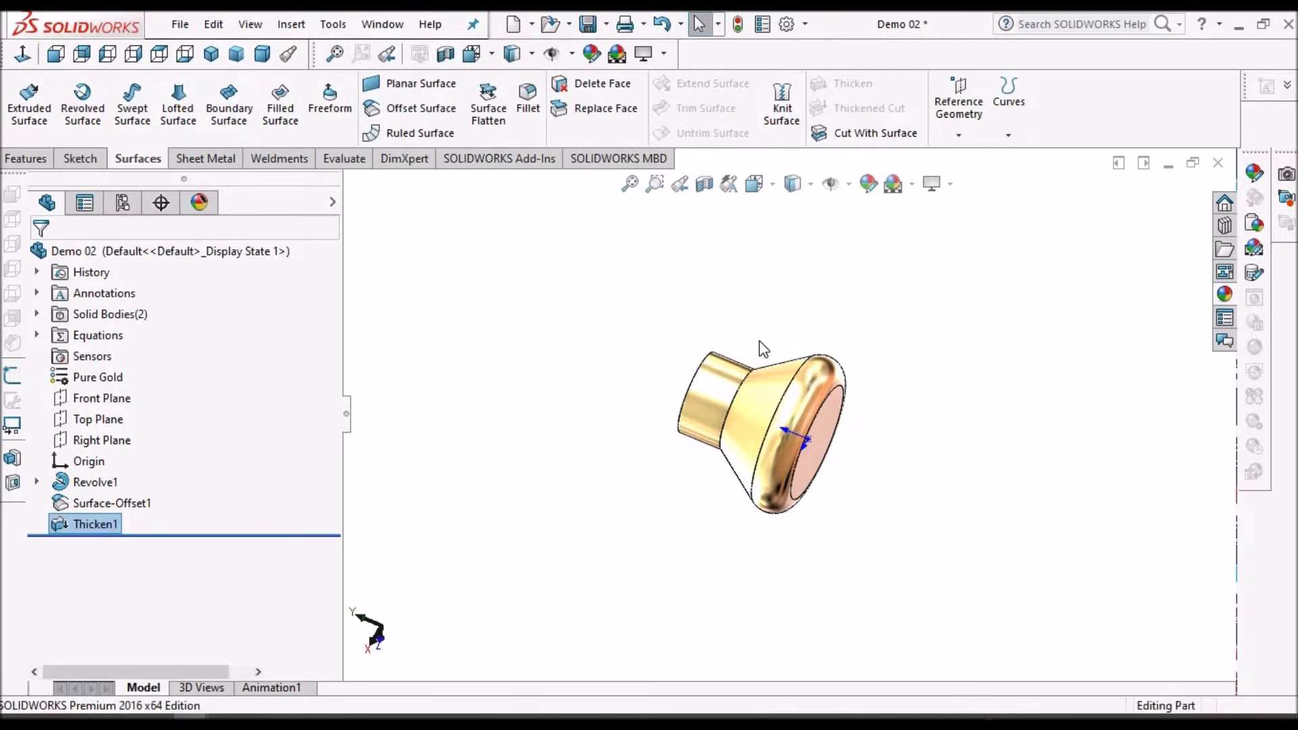
pyautogui.scroll(-3, 762, 379)
pyautogui.moveTo(777, 415); pyautogui.dragTo(817, 521, button='middle')
pyautogui.scroll(4, 695, 432)
pyautogui.moveTo(695, 432); pyautogui.dragTo(887, 474, button='middle')
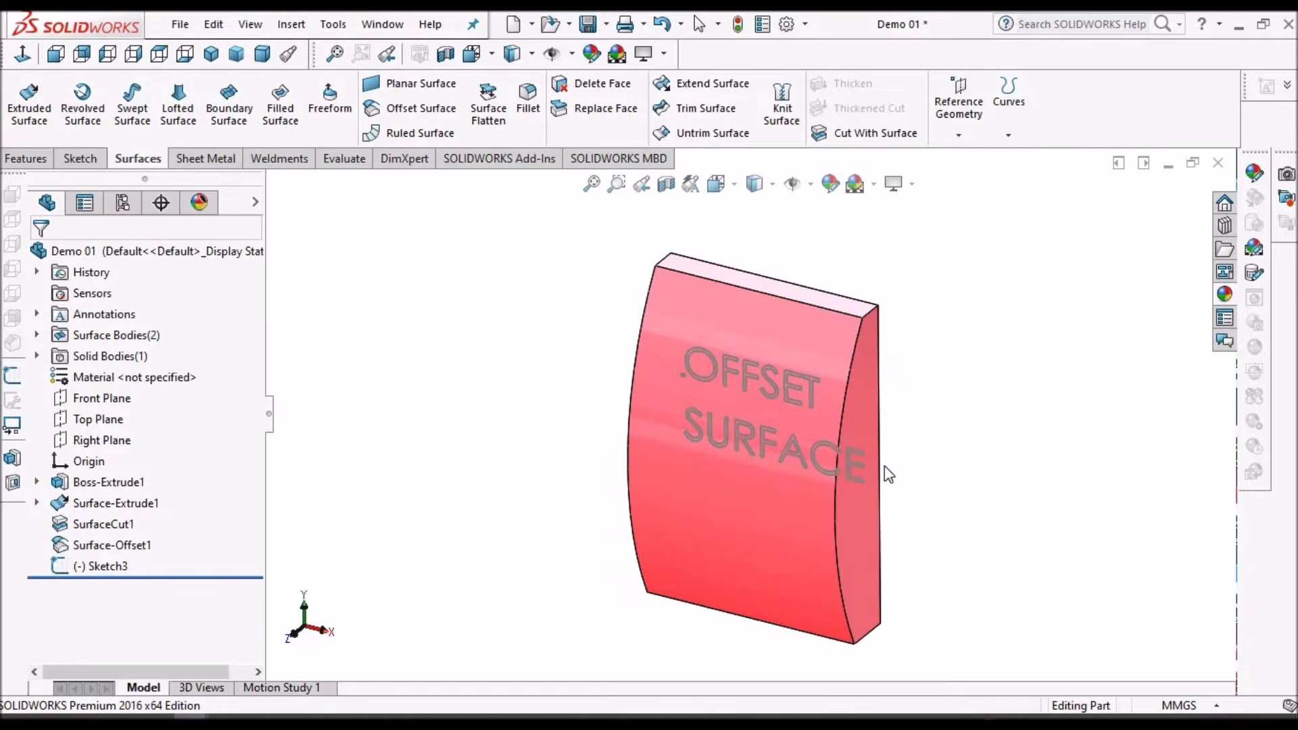
# Examine the OFFSET SURFACE text sketch in relation to the block's curved front face
pyautogui.click(107, 566)
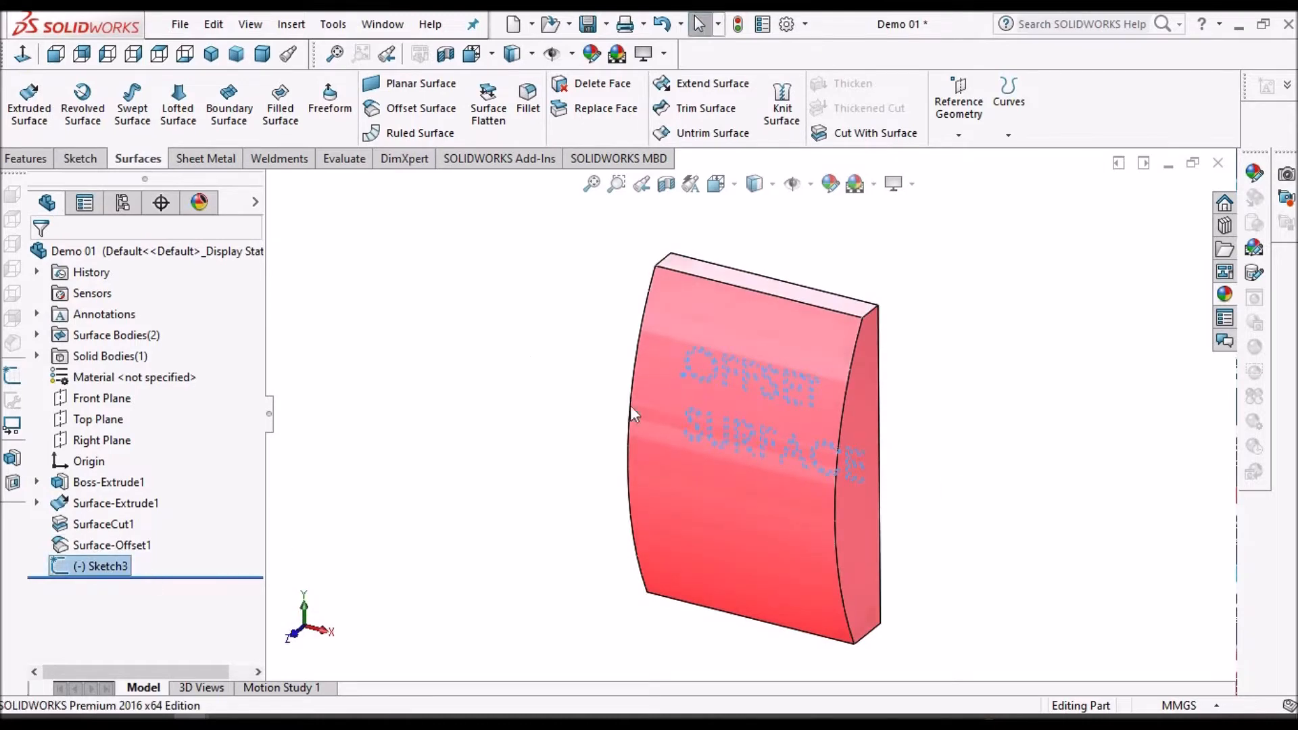
pyautogui.click(762, 503)
pyautogui.moveTo(960, 423); pyautogui.dragTo(1076, 560, button='middle')
pyautogui.scroll(4, 1072, 551)
pyautogui.scroll(-3, 756, 412)
pyautogui.moveTo(627, 451); pyautogui.dragTo(594, 469, button='middle')
pyautogui.moveTo(730, 408); pyautogui.dragTo(742, 430, button='middle')
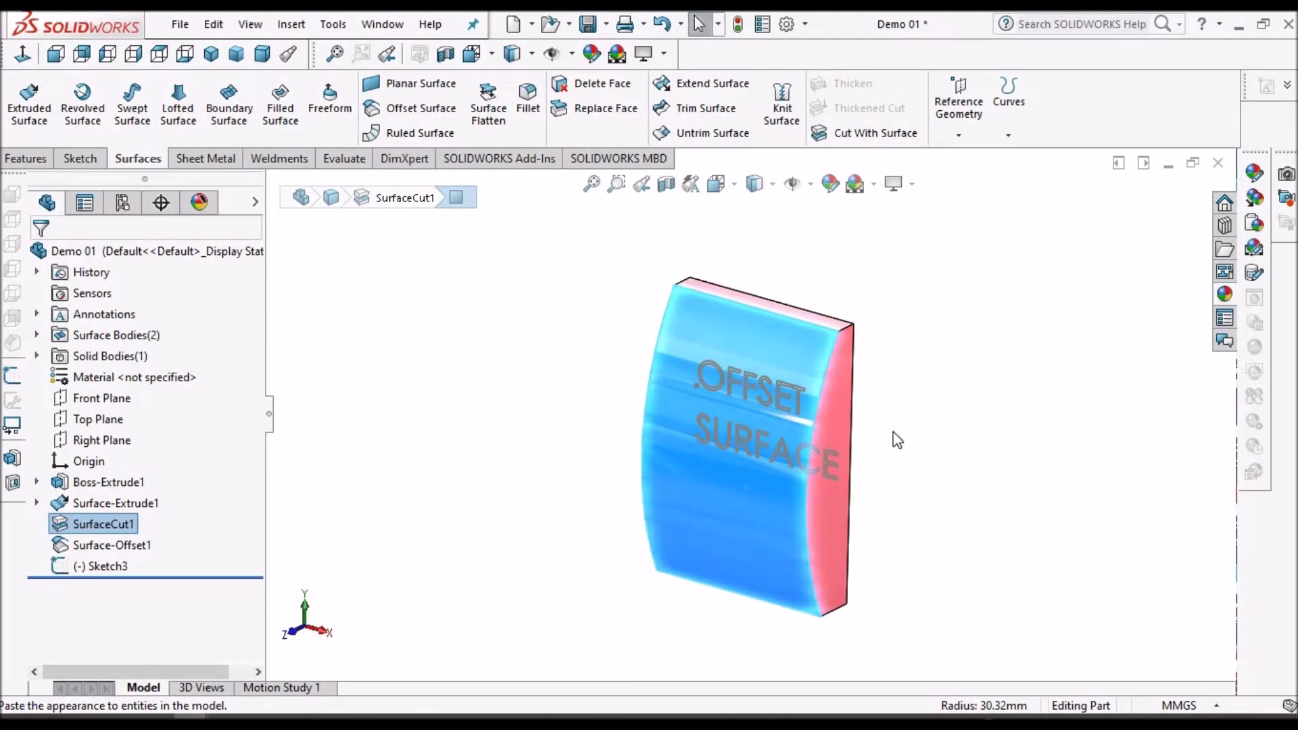
pyautogui.scroll(-1, 764, 435)
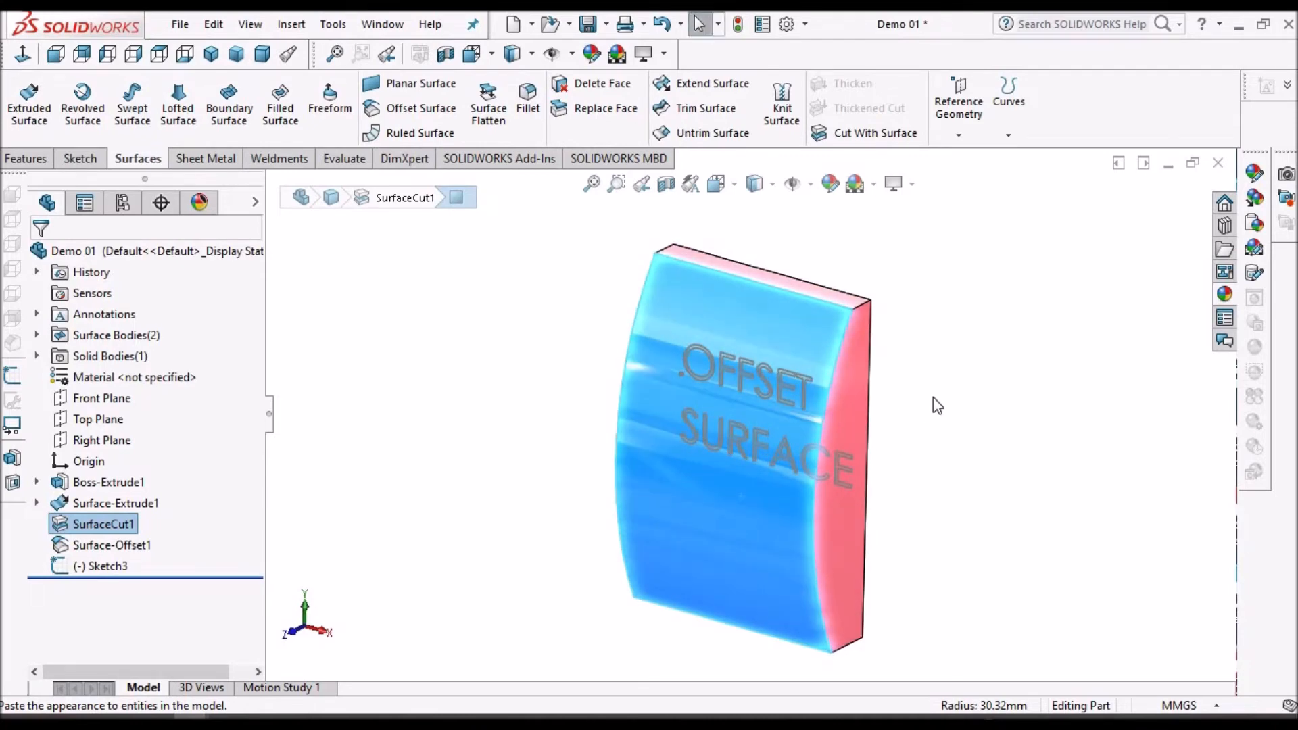
# Extrude the text sketch as a boss with a Blind depth of 10 mm, reversed to pass through the curved face
pyautogui.click(104, 572)
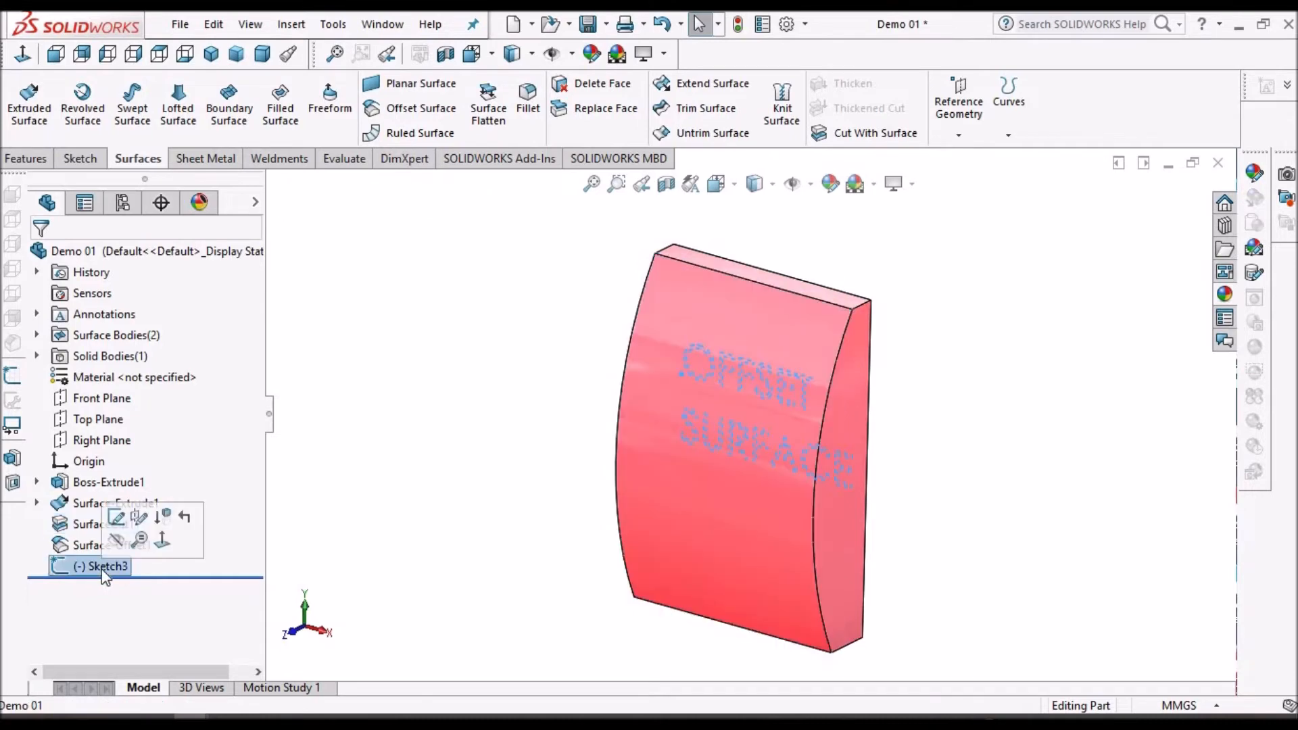
pyautogui.click(26, 160)
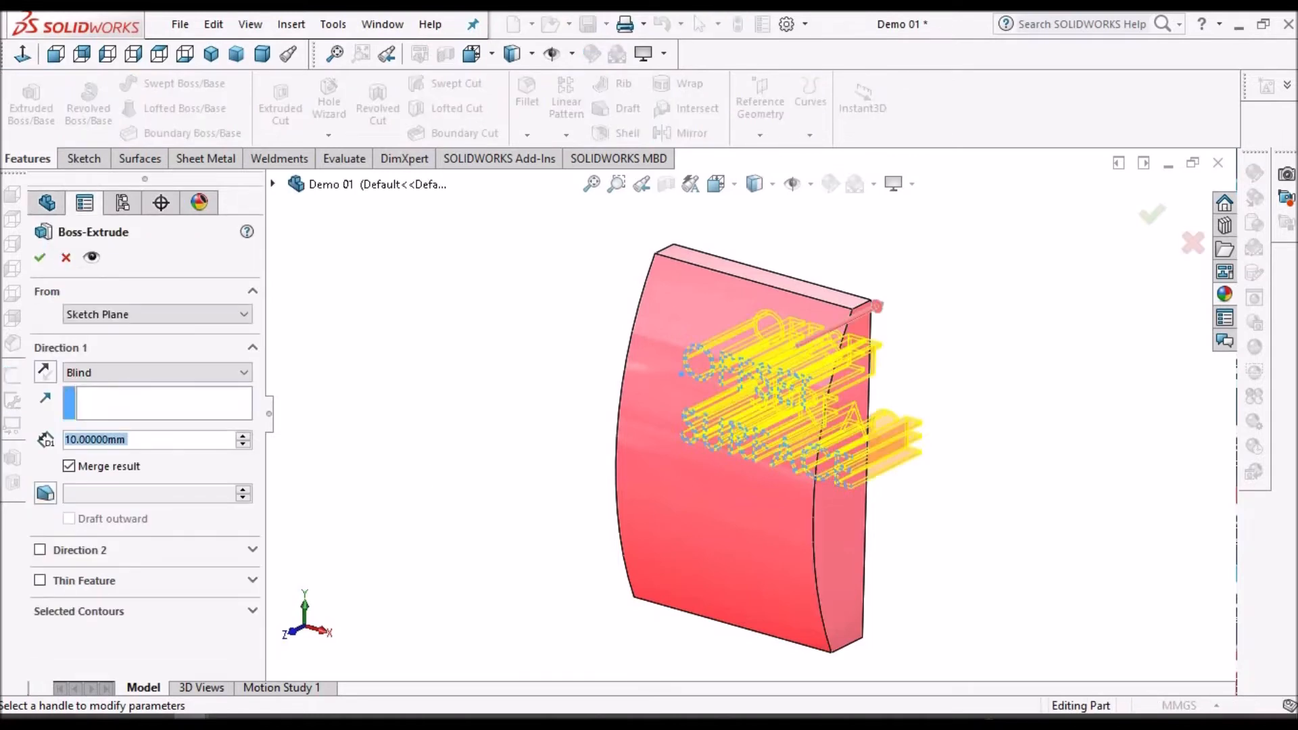
pyautogui.click(45, 372)
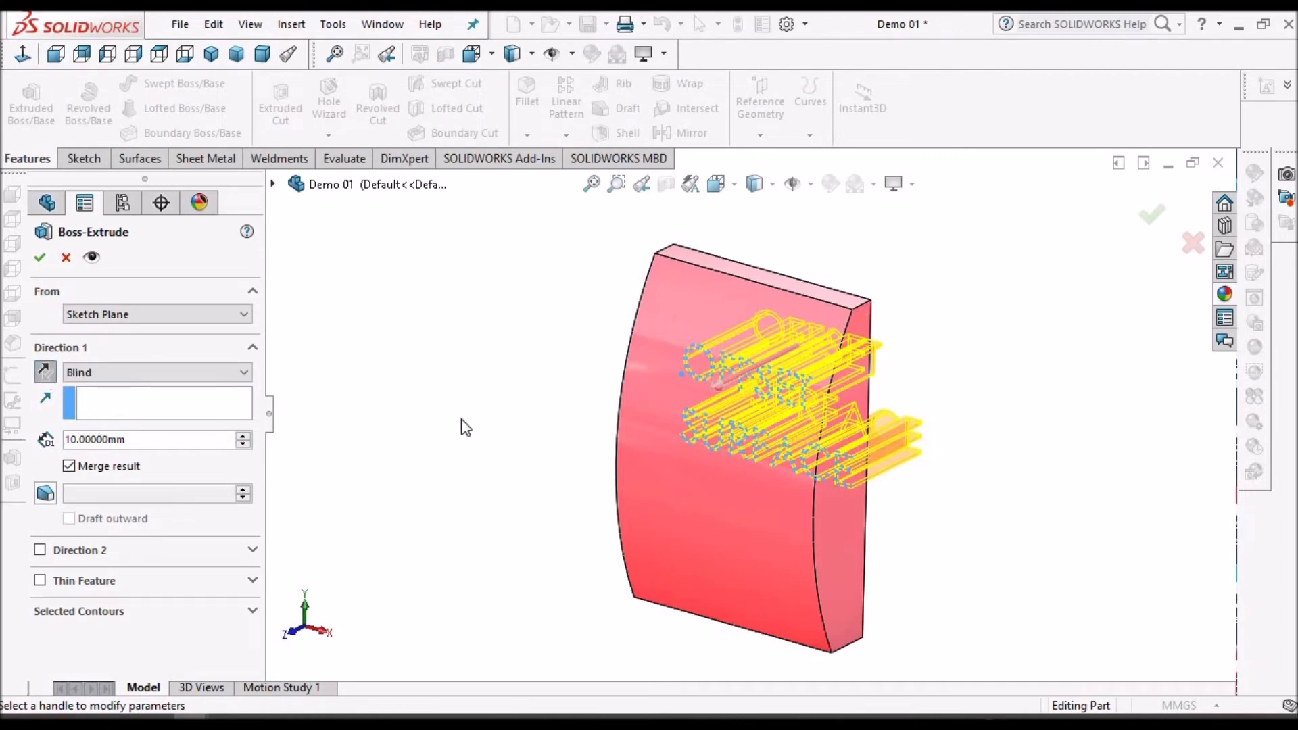
pyautogui.click(139, 55)
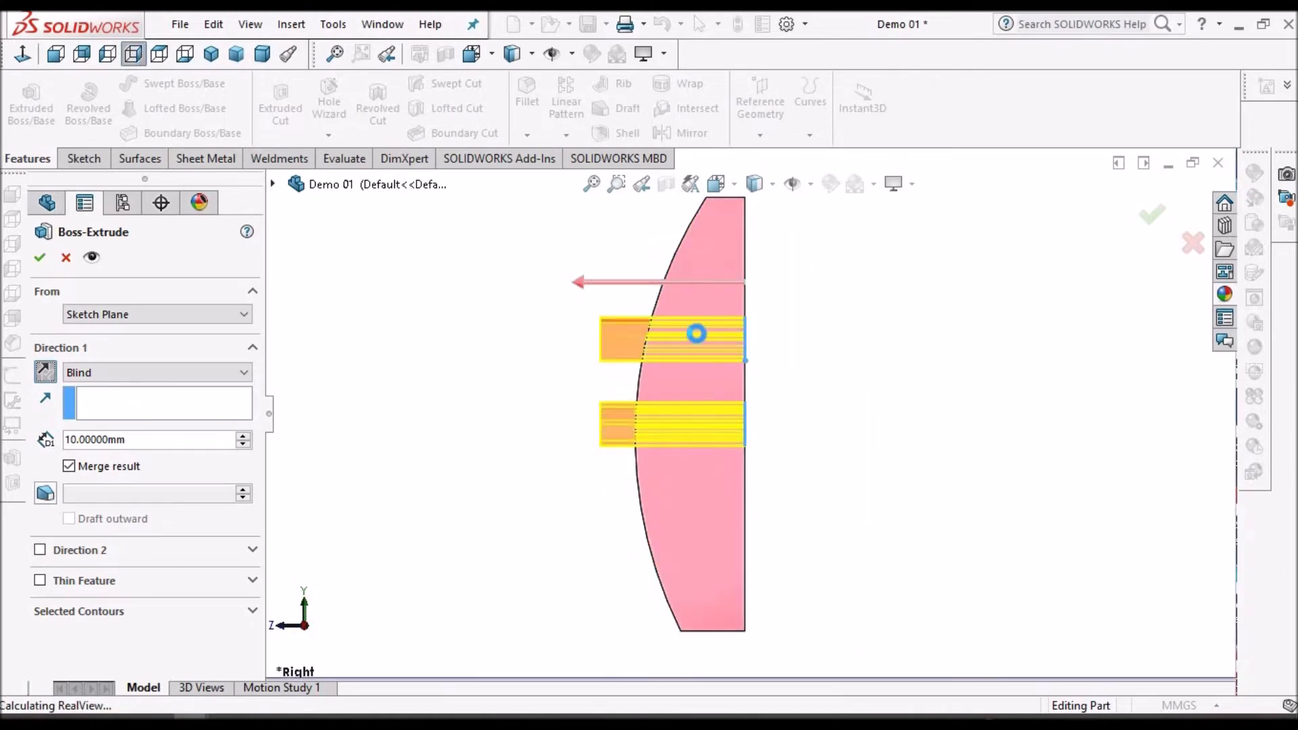
pyautogui.scroll(-1, 701, 333)
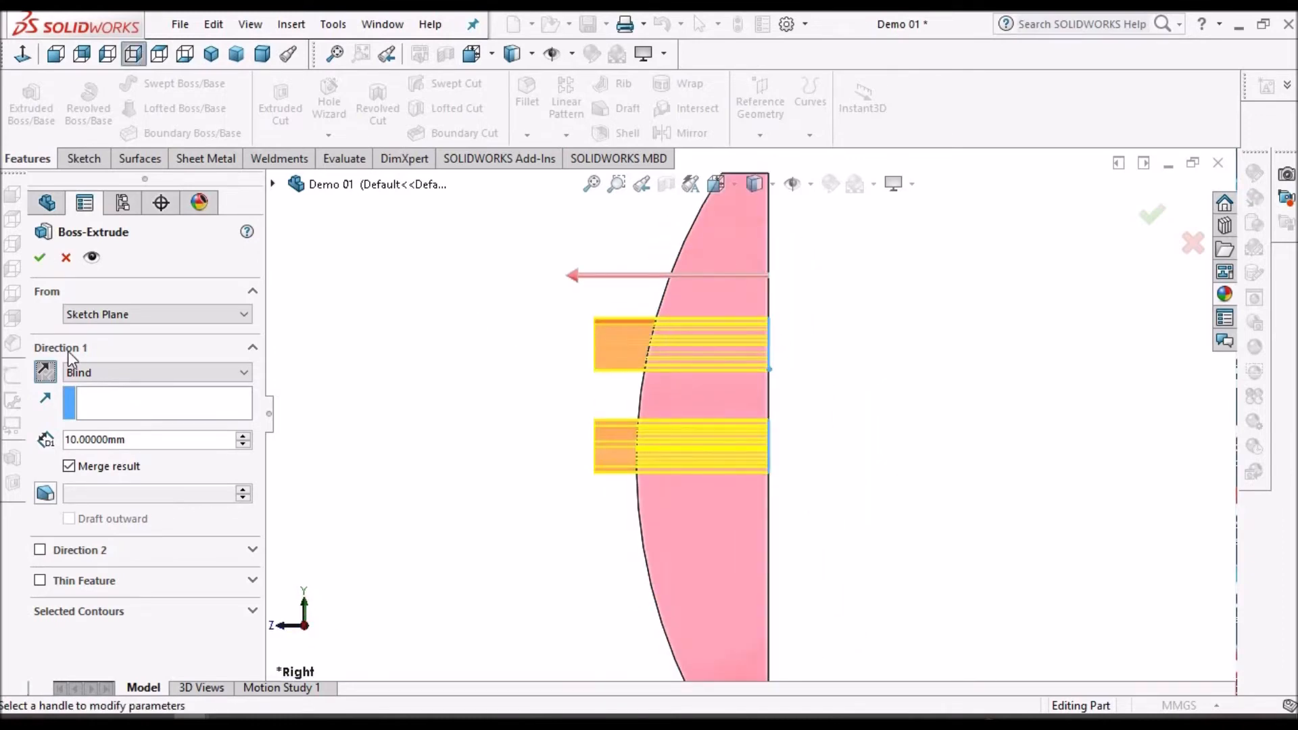
pyautogui.press('Return')
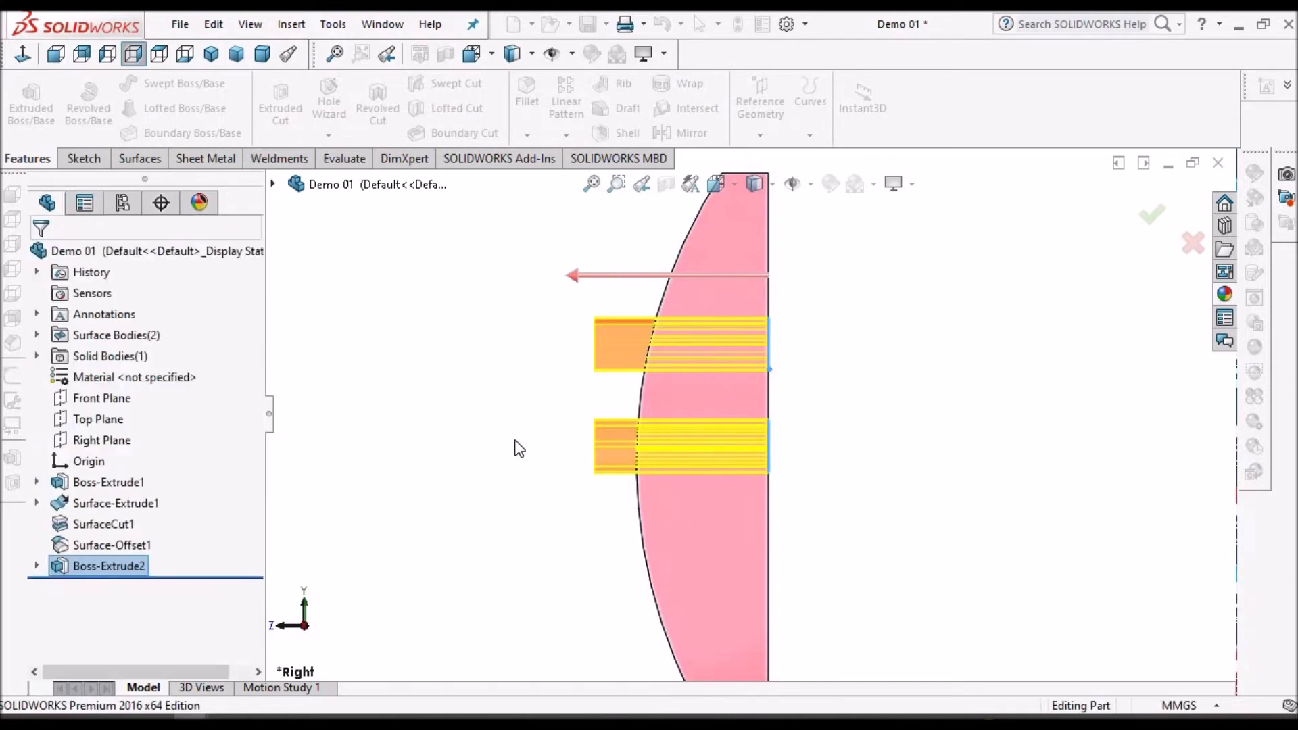
# Compare the front ends of the extruded letters with the block's curved profile in the Right view and at an angle
pyautogui.moveTo(784, 438); pyautogui.dragTo(703, 622, button='middle')
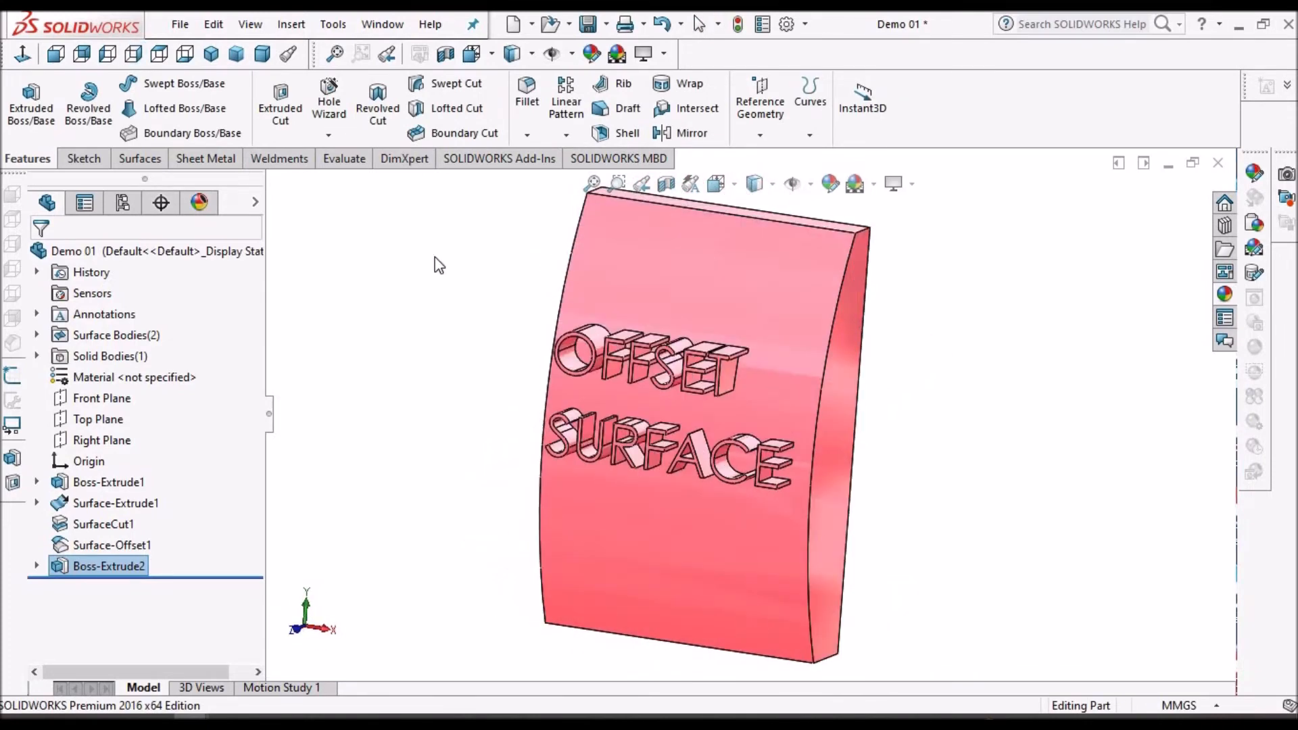
pyautogui.click(133, 54)
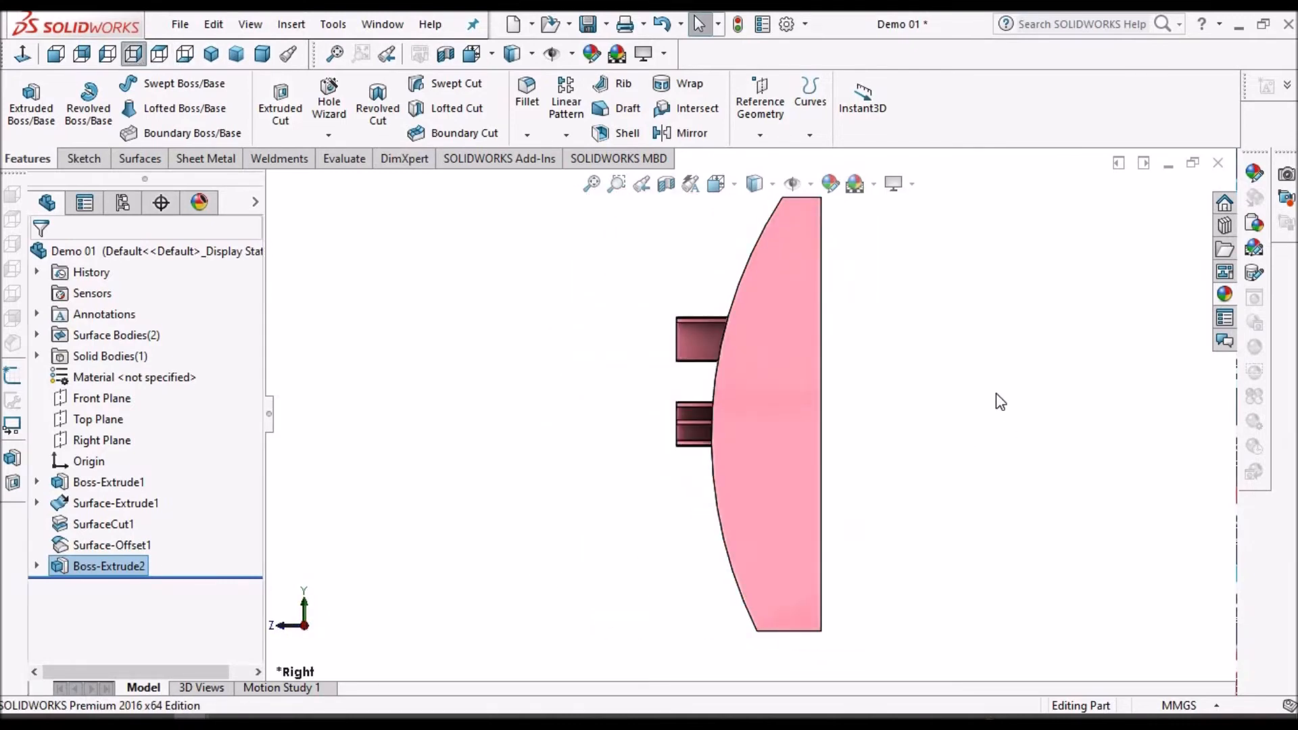
pyautogui.scroll(-4, 749, 302)
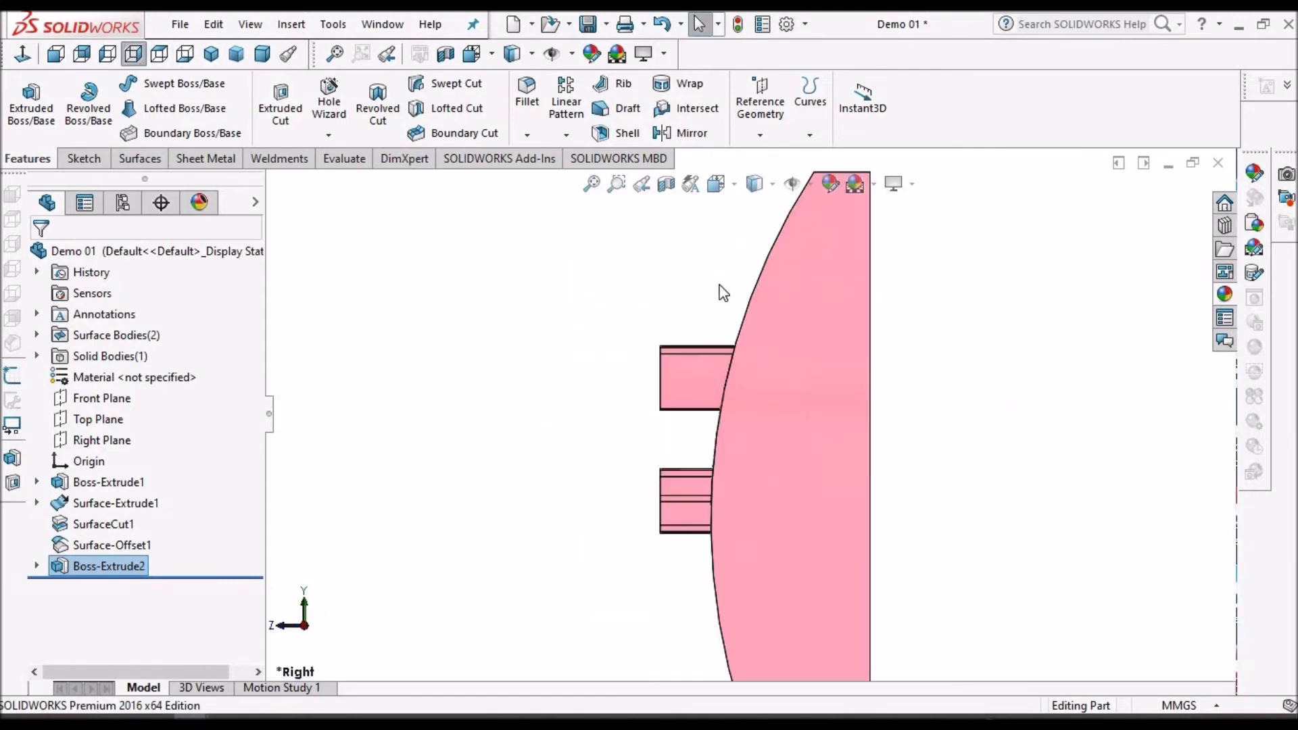
pyautogui.click(764, 291)
pyautogui.press('z')
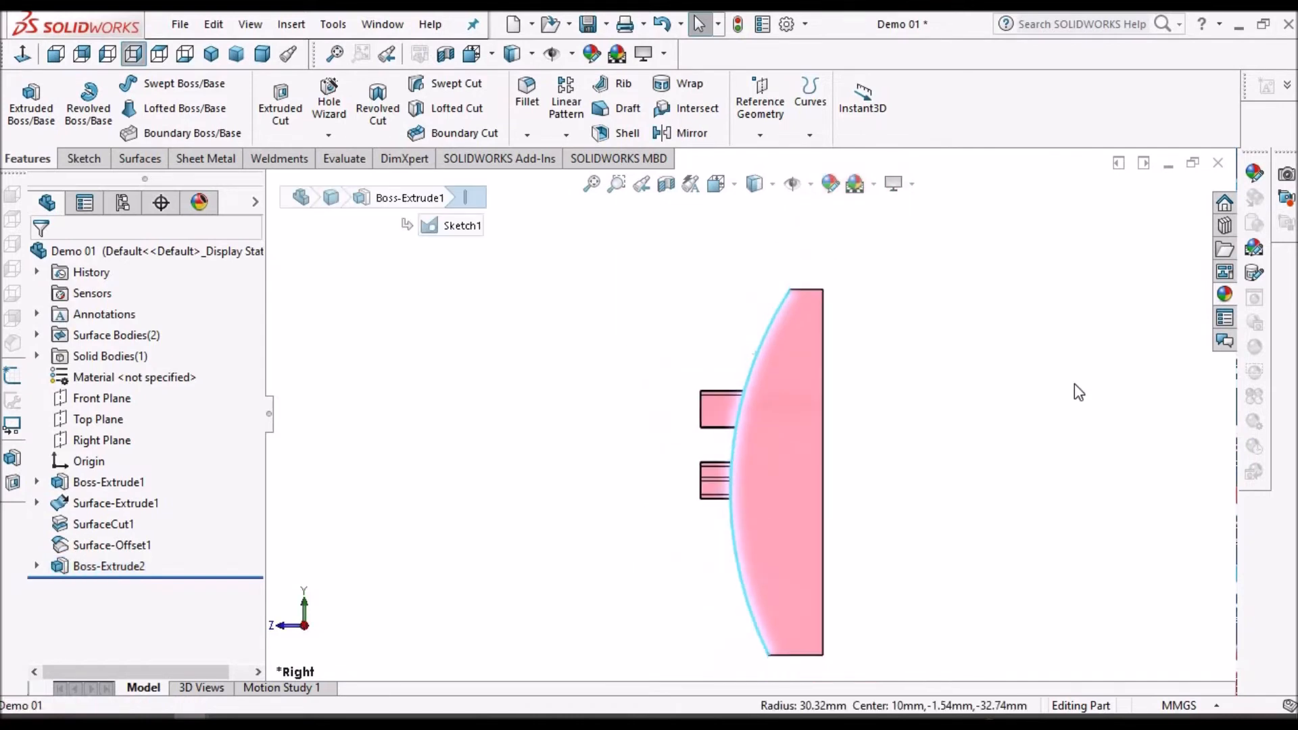
pyautogui.click(1069, 387)
pyautogui.moveTo(962, 406)
pyautogui.mouseDown(button='middle')
pyautogui.moveTo(950, 377)
pyautogui.moveTo(938, 379)
pyautogui.mouseUp(button='middle')
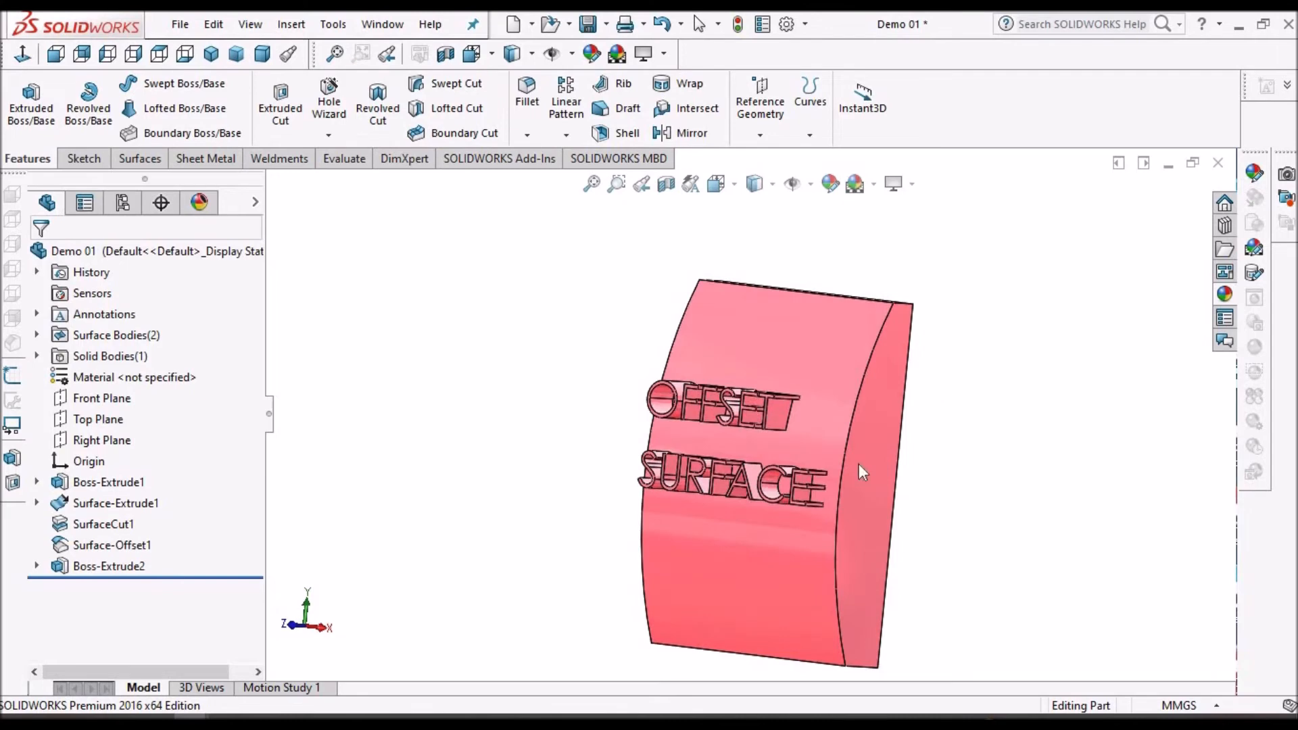
# Remove the existing offset surface and roll the part back to before the text extrusion
pyautogui.click(778, 559)
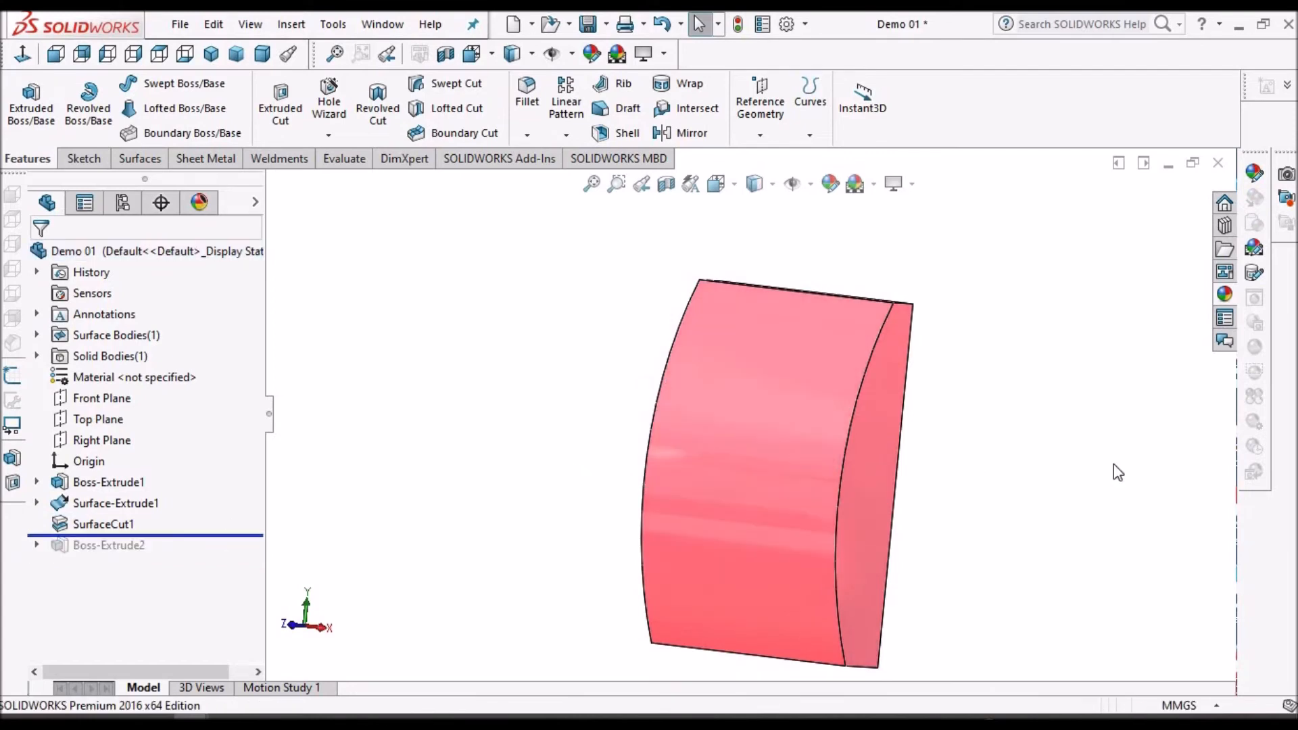
pyautogui.scroll(1, 555, 444)
pyautogui.scroll(-1, 555, 444)
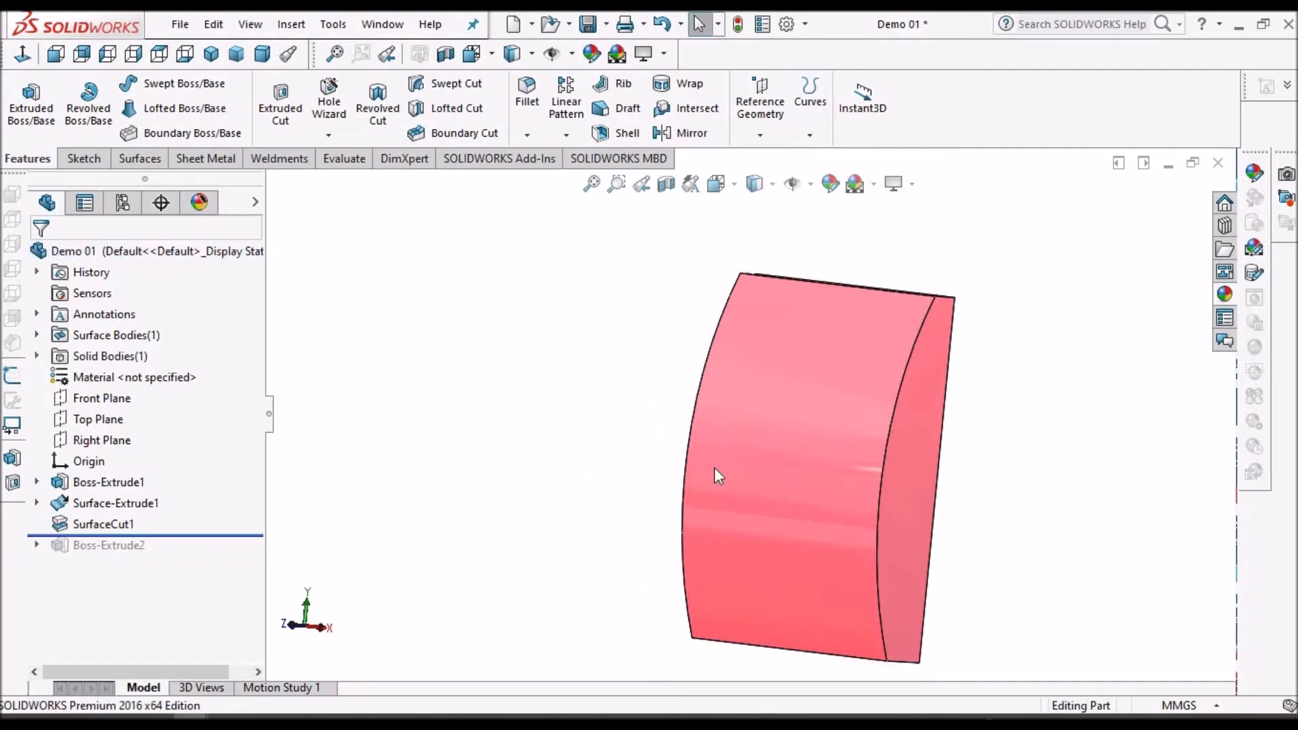
# Start an Offset Surface from the block's curved front face with the offset distance set to 1 mm
pyautogui.click(826, 452)
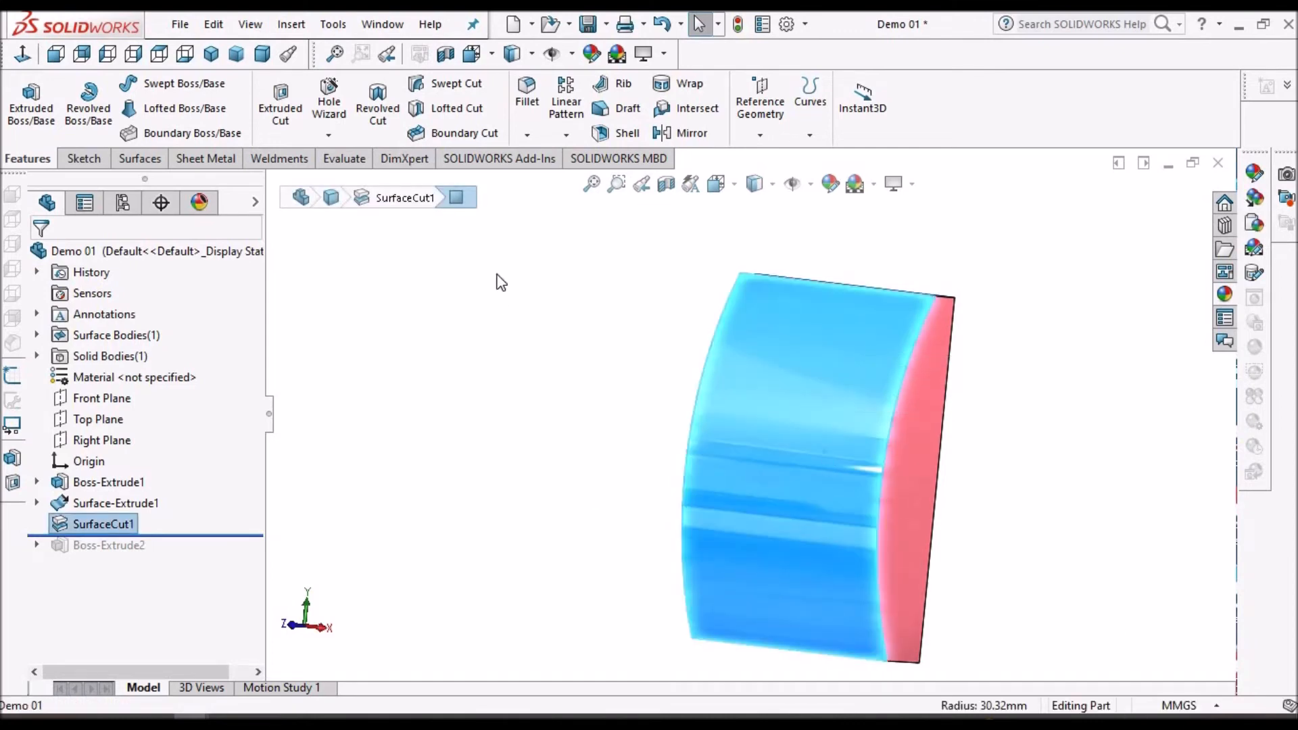
pyautogui.click(141, 158)
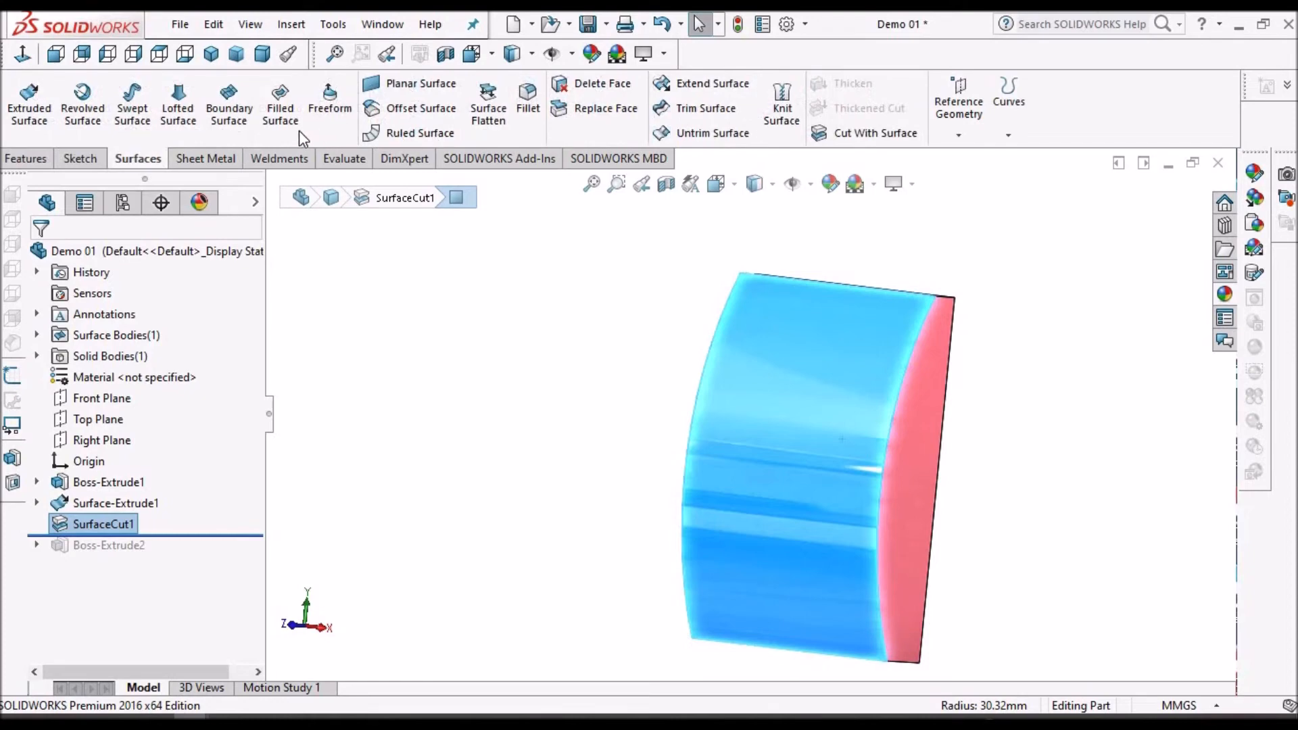
pyautogui.click(421, 112)
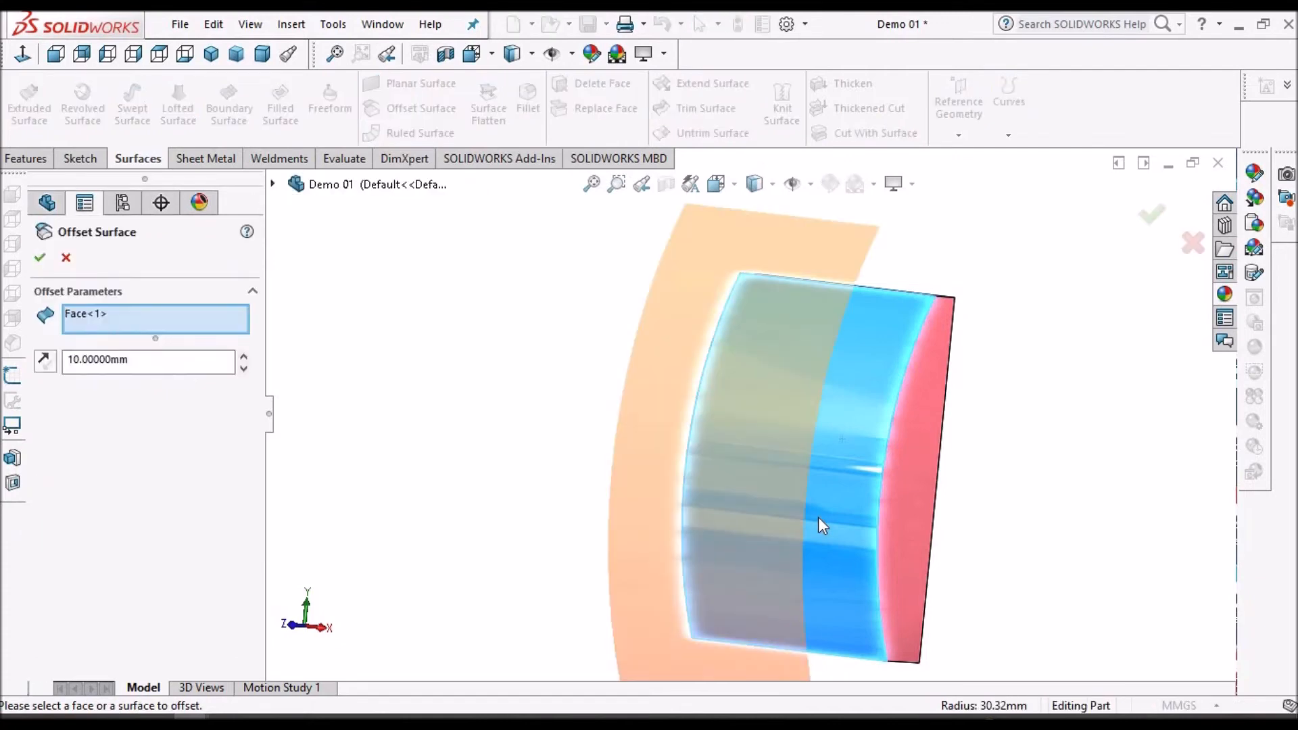
pyautogui.doubleClick(163, 368)
pyautogui.write('1')
pyautogui.press('Return')
pyautogui.scroll(-2, 866, 507)
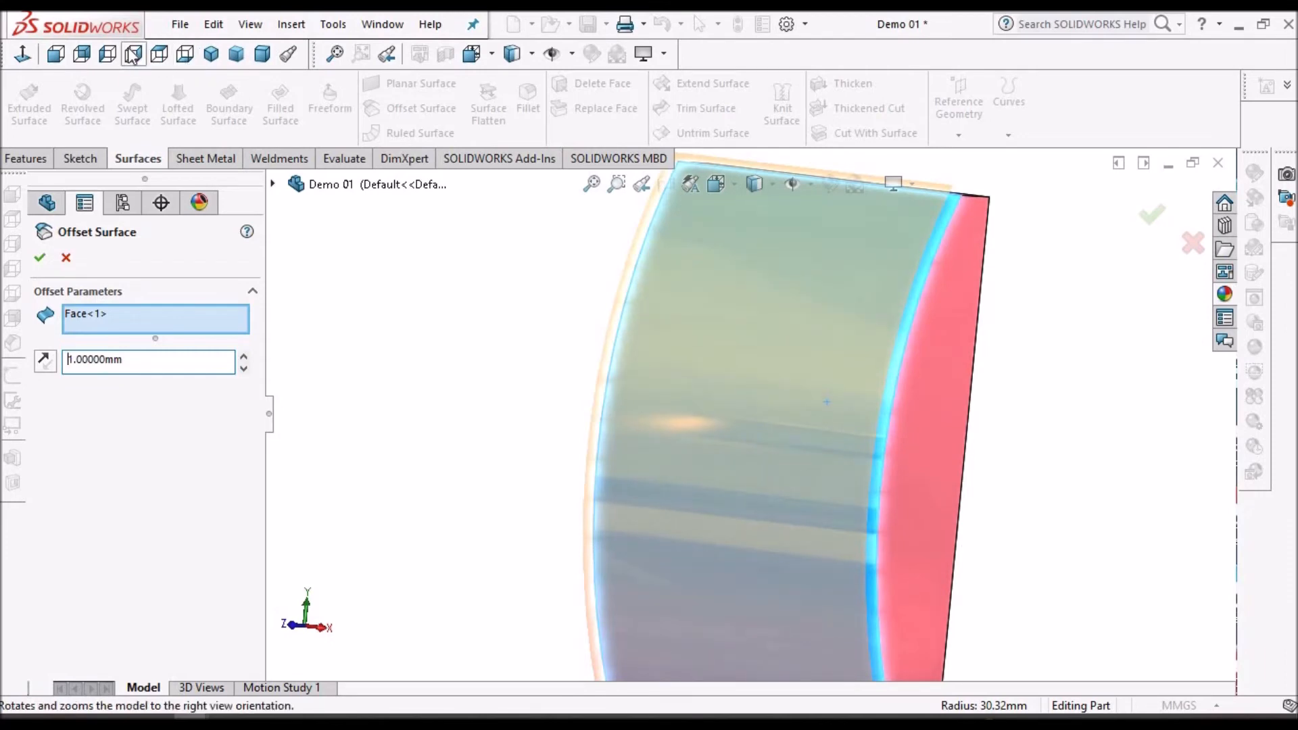
# Inspect the gap between the offset preview and the curved face from the side, and create the offset surface
pyautogui.click(133, 54)
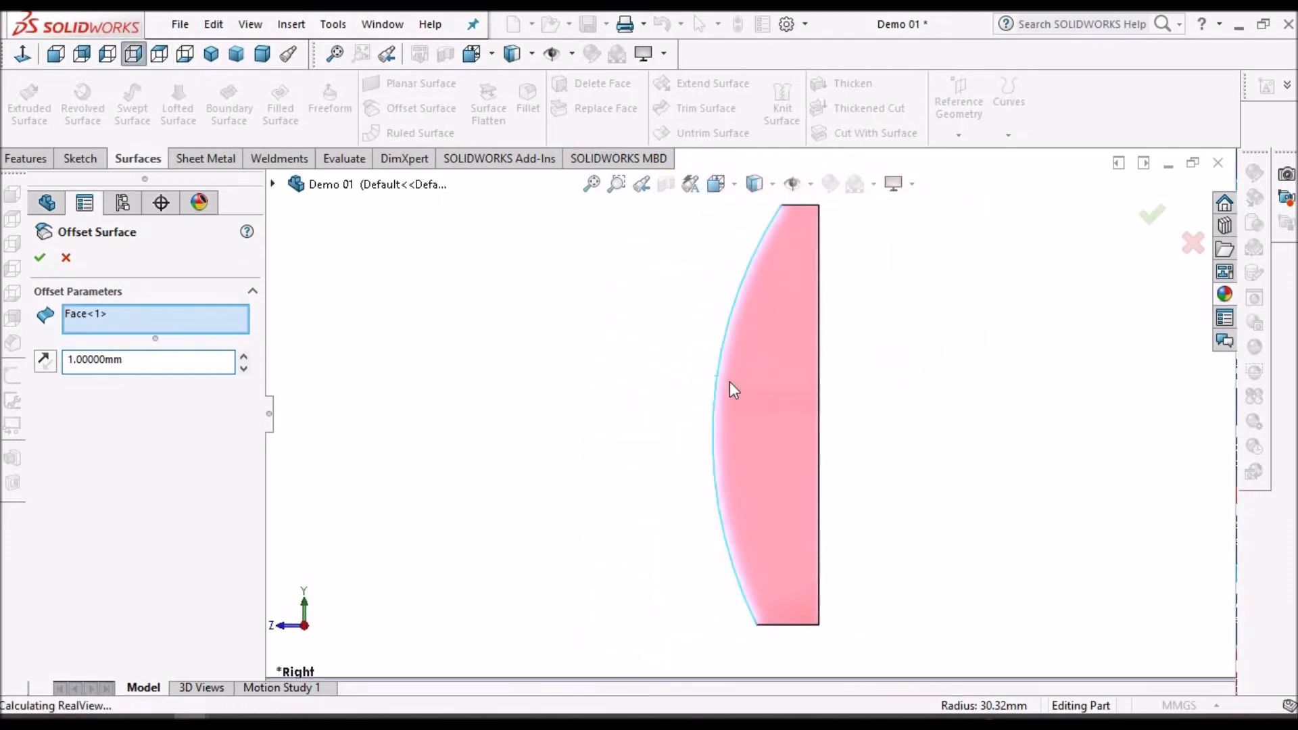
pyautogui.scroll(-2, 727, 382)
pyautogui.scroll(1, 724, 383)
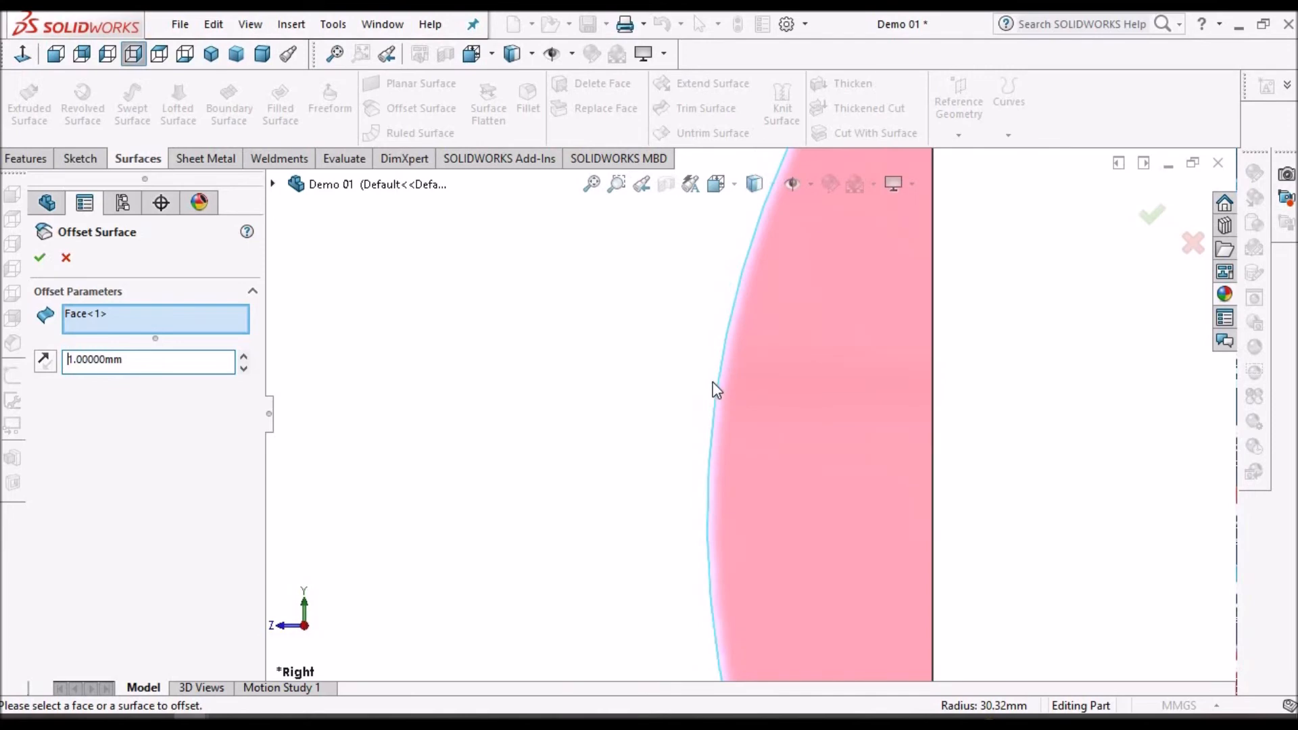
pyautogui.moveTo(742, 397); pyautogui.dragTo(728, 490, button='middle')
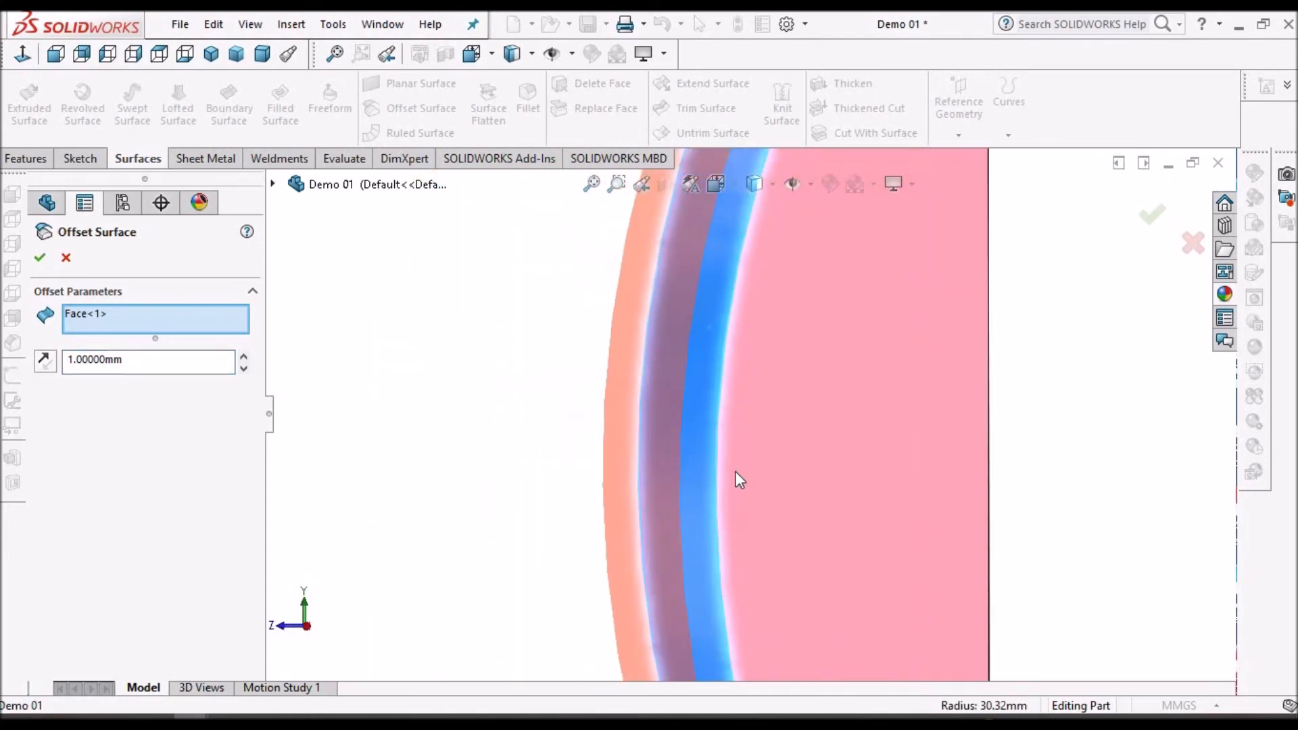
pyautogui.scroll(2, 724, 470)
pyautogui.click(38, 258)
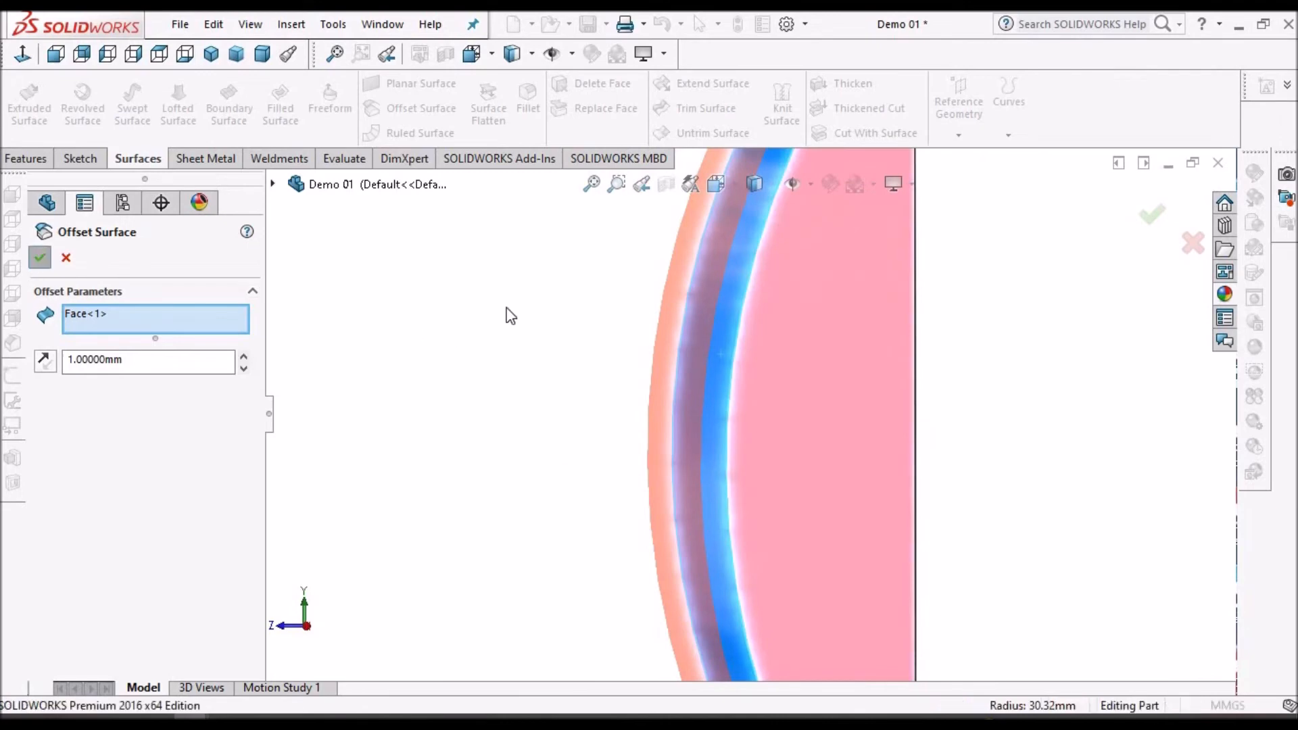
pyautogui.moveTo(788, 368); pyautogui.dragTo(854, 424, button='middle')
pyautogui.scroll(5, 854, 423)
pyautogui.moveTo(719, 357); pyautogui.dragTo(714, 387, button='middle')
pyautogui.click(685, 397)
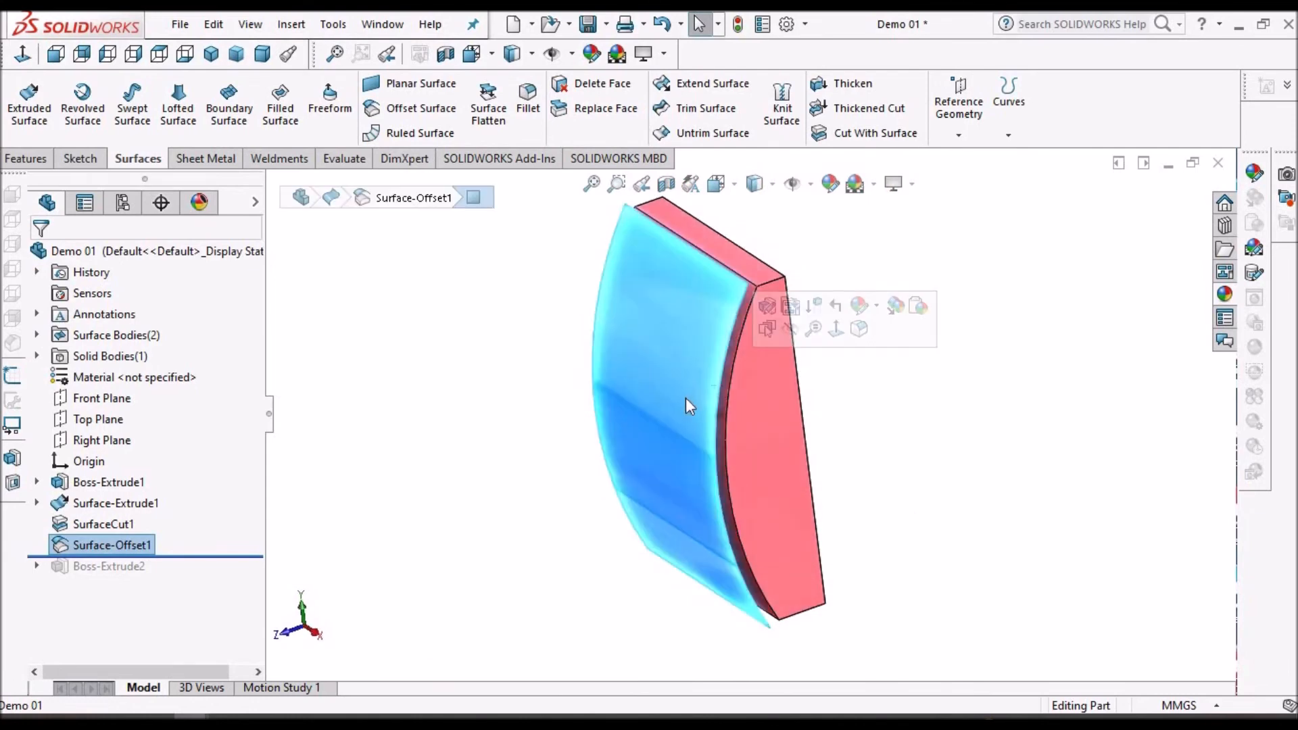
# Roll the part forward past the text extrusion and change its end condition to Up To Surface, ending at the offset surface
pyautogui.click(257, 576)
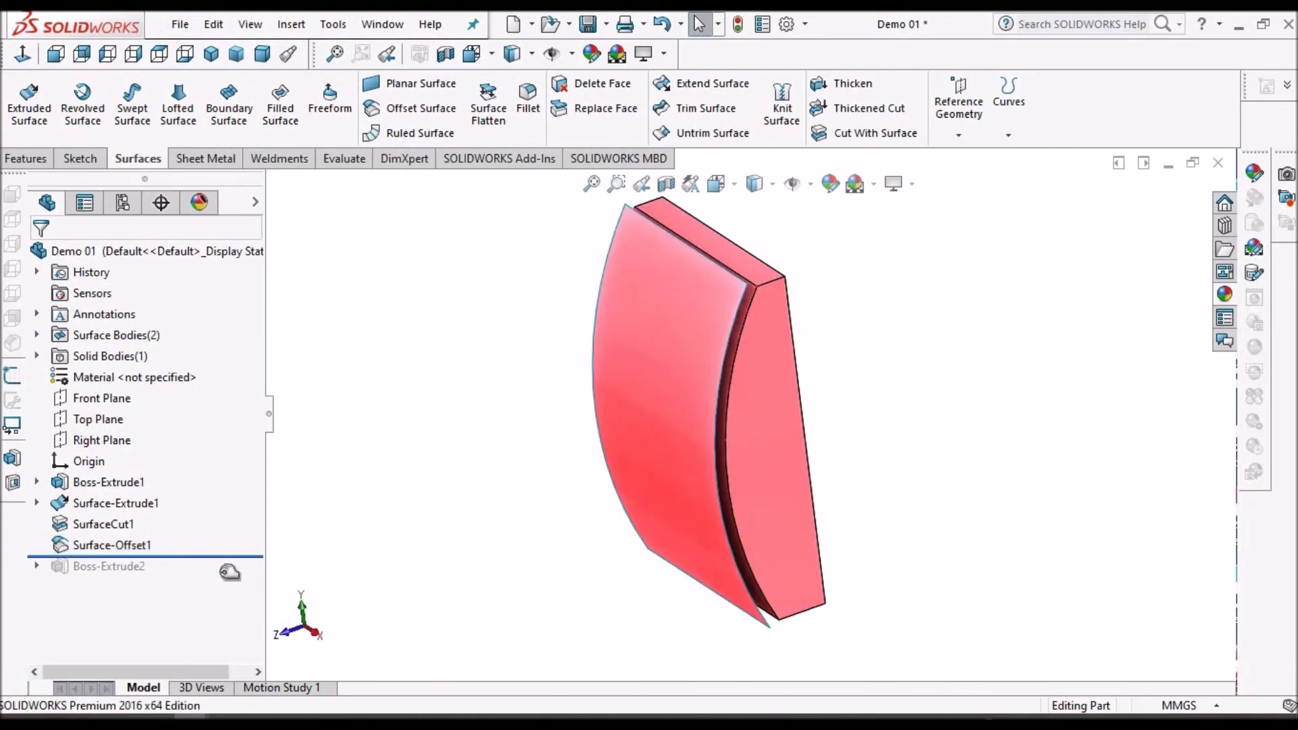
pyautogui.moveTo(230, 573); pyautogui.dragTo(229, 582)
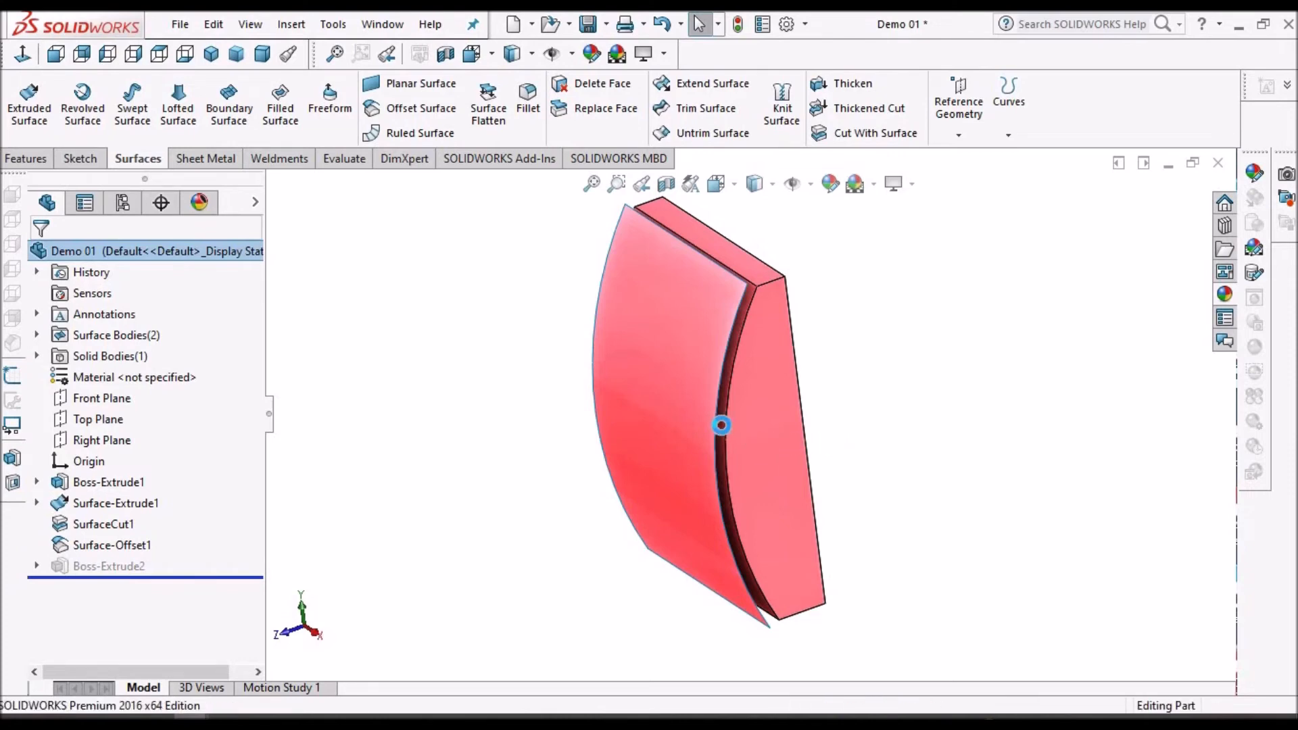
pyautogui.rightClick(114, 568)
pyautogui.click(126, 271)
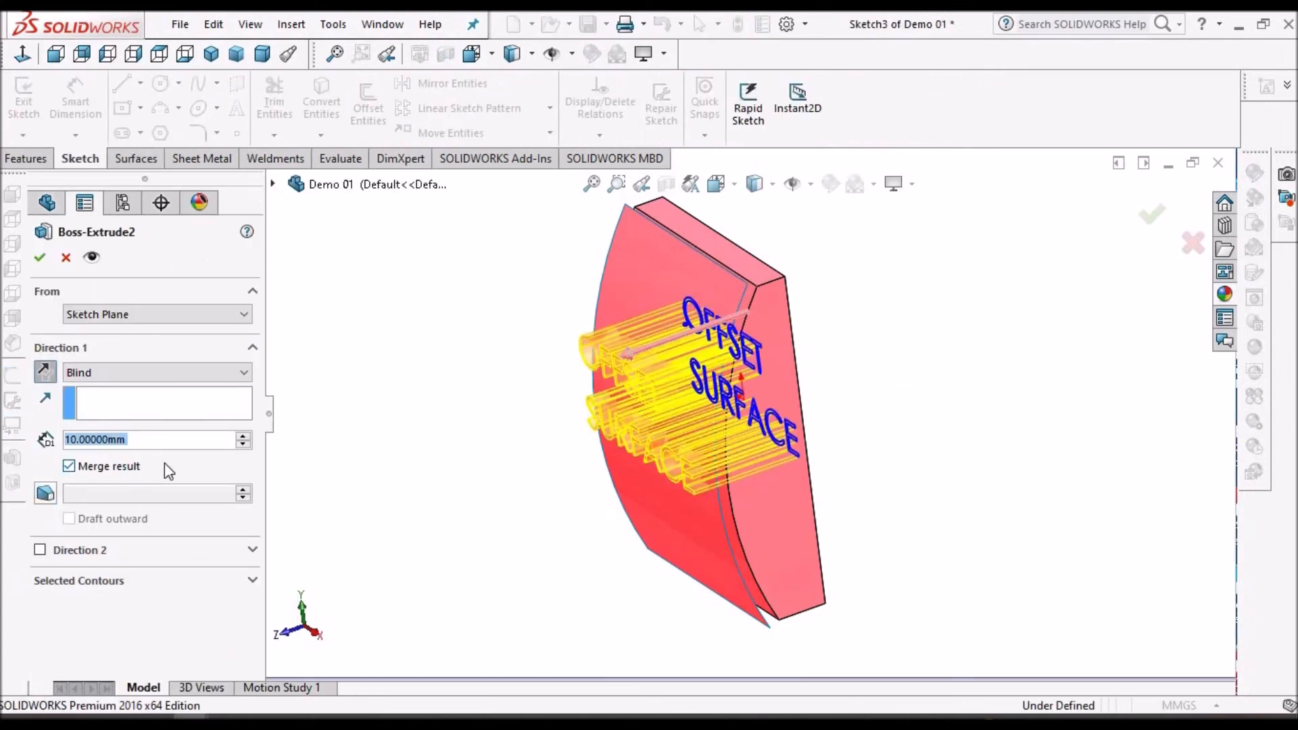
pyautogui.click(238, 374)
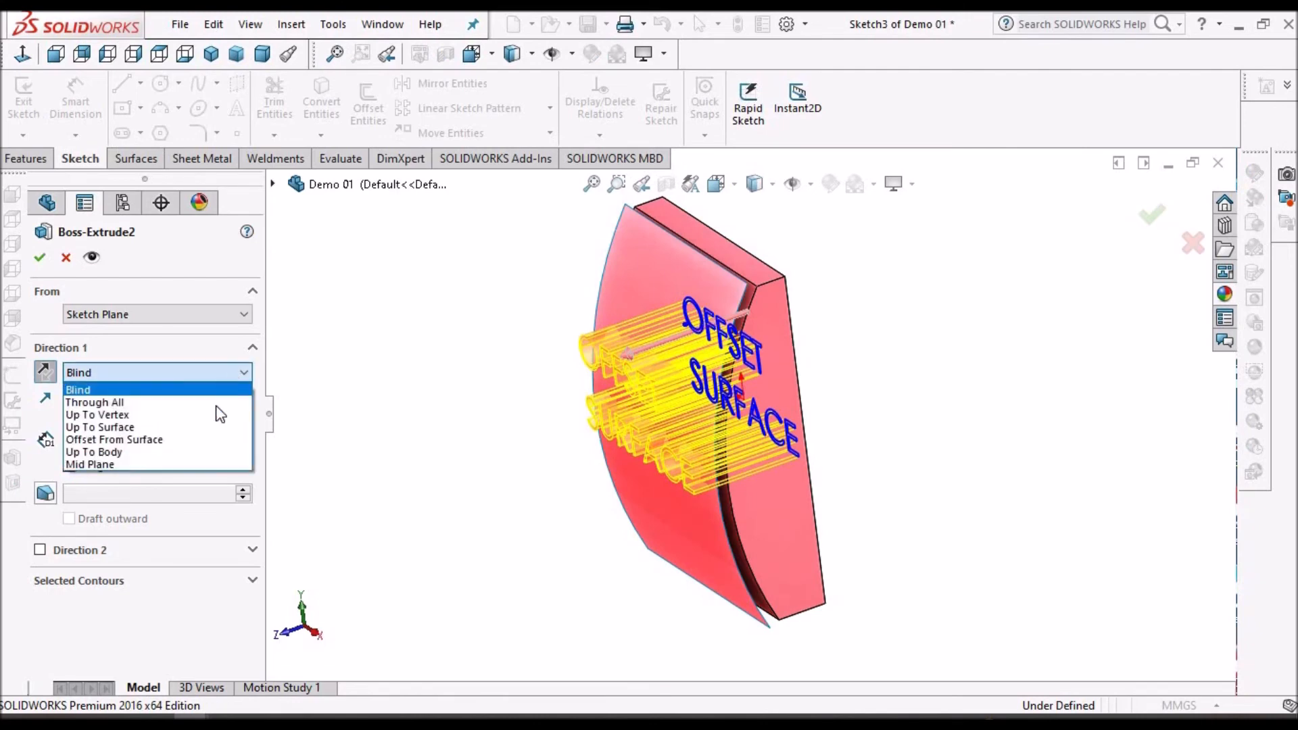
pyautogui.click(167, 427)
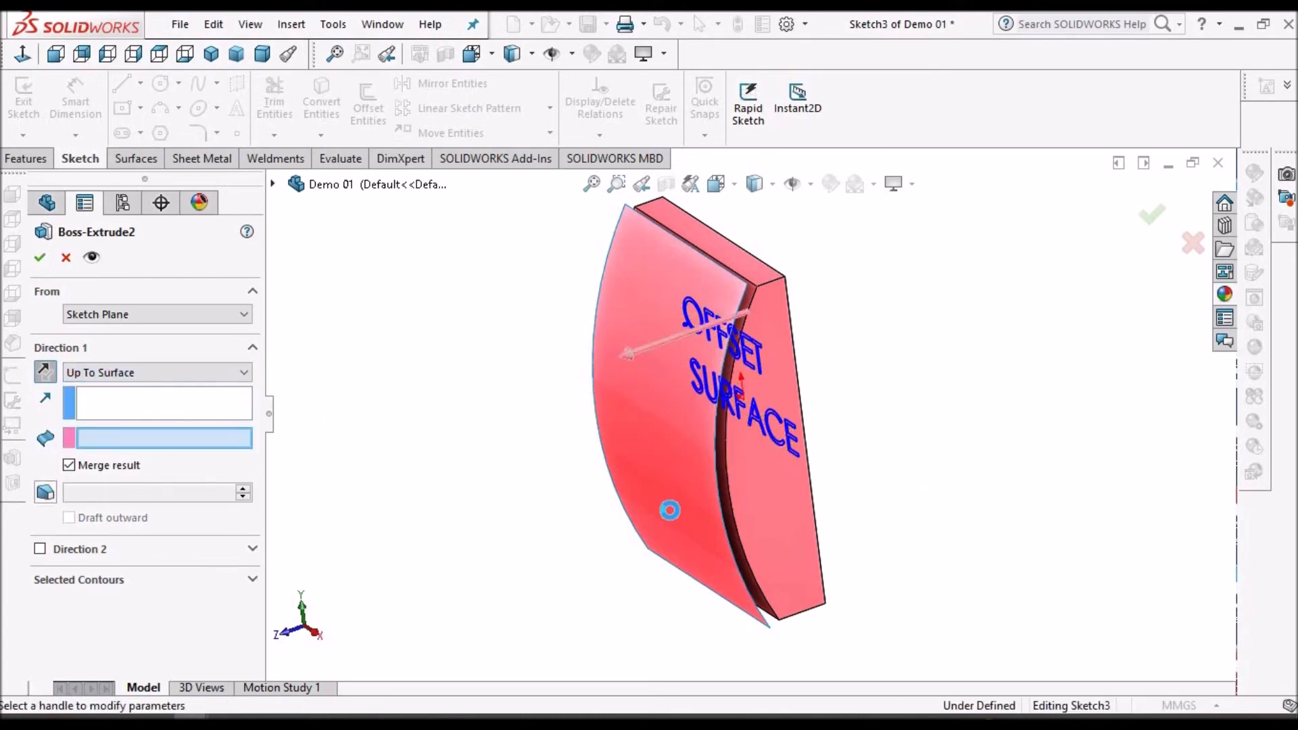
pyautogui.click(671, 510)
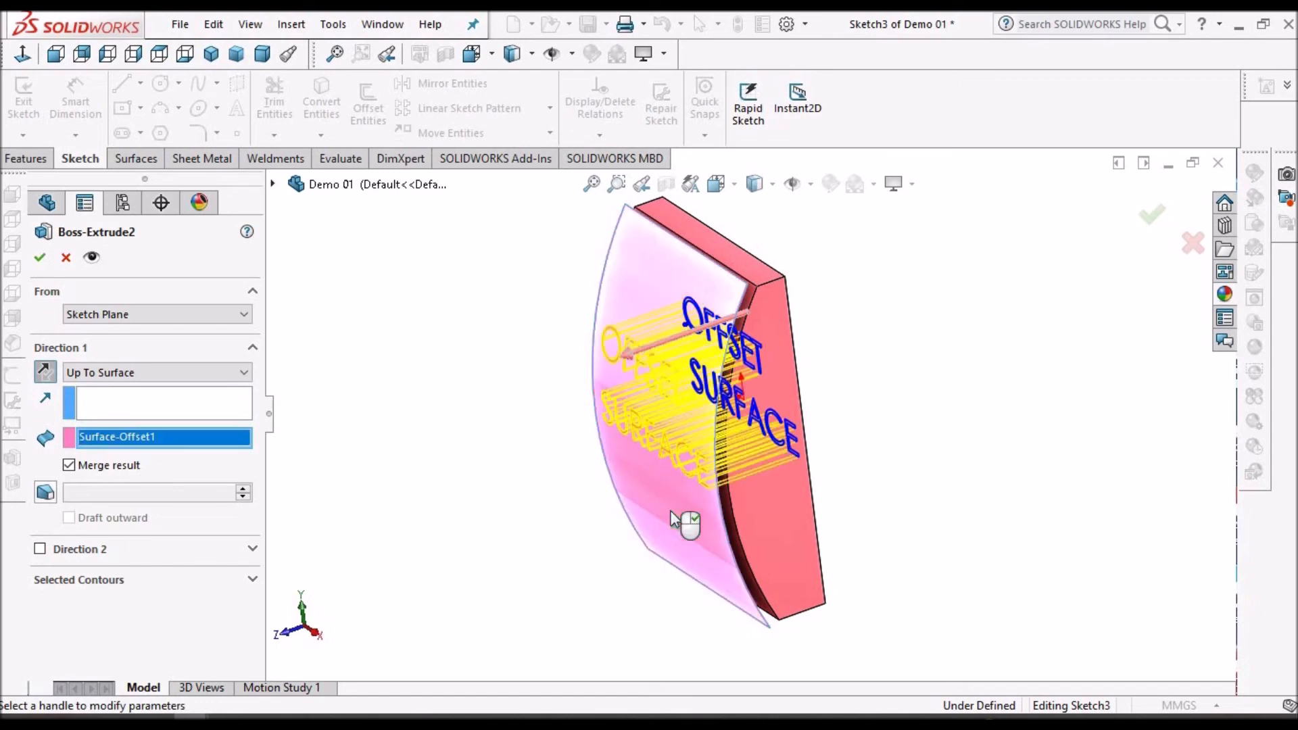
pyautogui.click(39, 257)
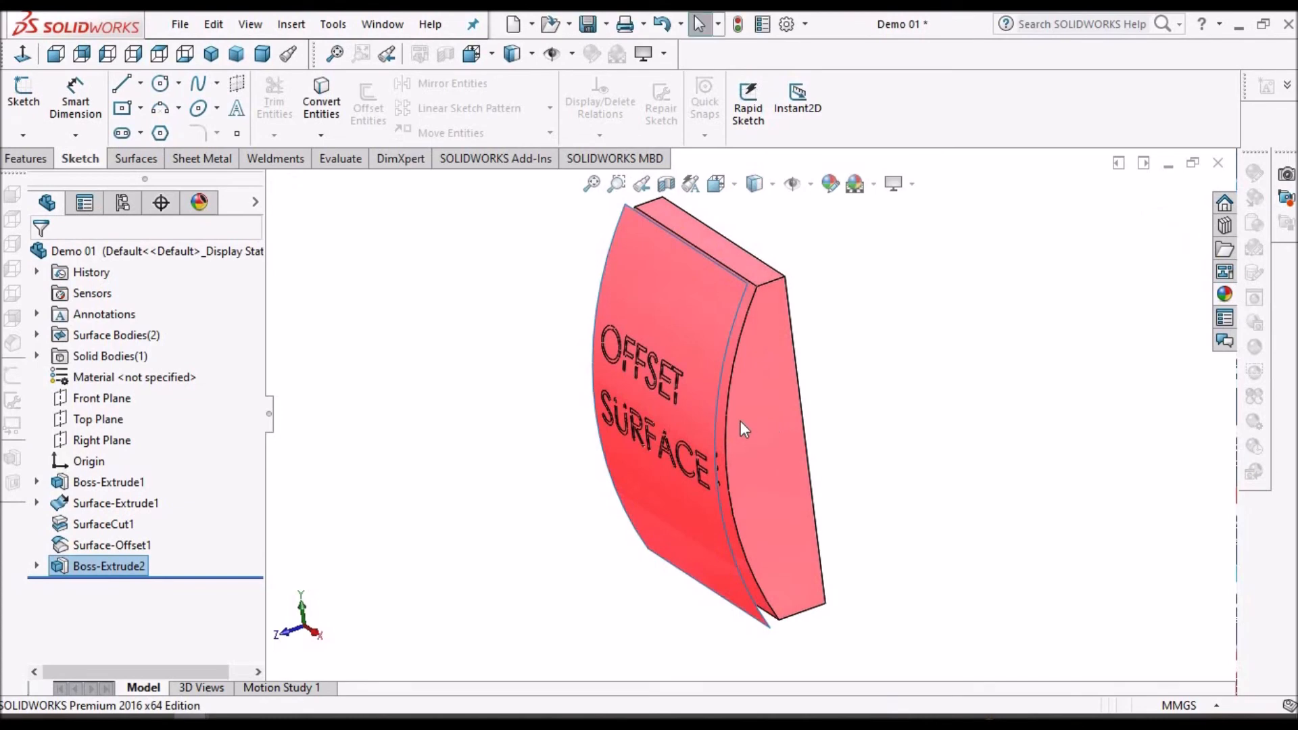
# Check the letters' front ends against the offset surface in the Right view, and hide the offset surface
pyautogui.moveTo(666, 456)
pyautogui.mouseDown(button='middle')
pyautogui.moveTo(722, 413)
pyautogui.moveTo(725, 465)
pyautogui.moveTo(615, 449)
pyautogui.moveTo(713, 420)
pyautogui.moveTo(624, 341)
pyautogui.moveTo(643, 429)
pyautogui.moveTo(669, 461)
pyautogui.mouseUp(button='middle')
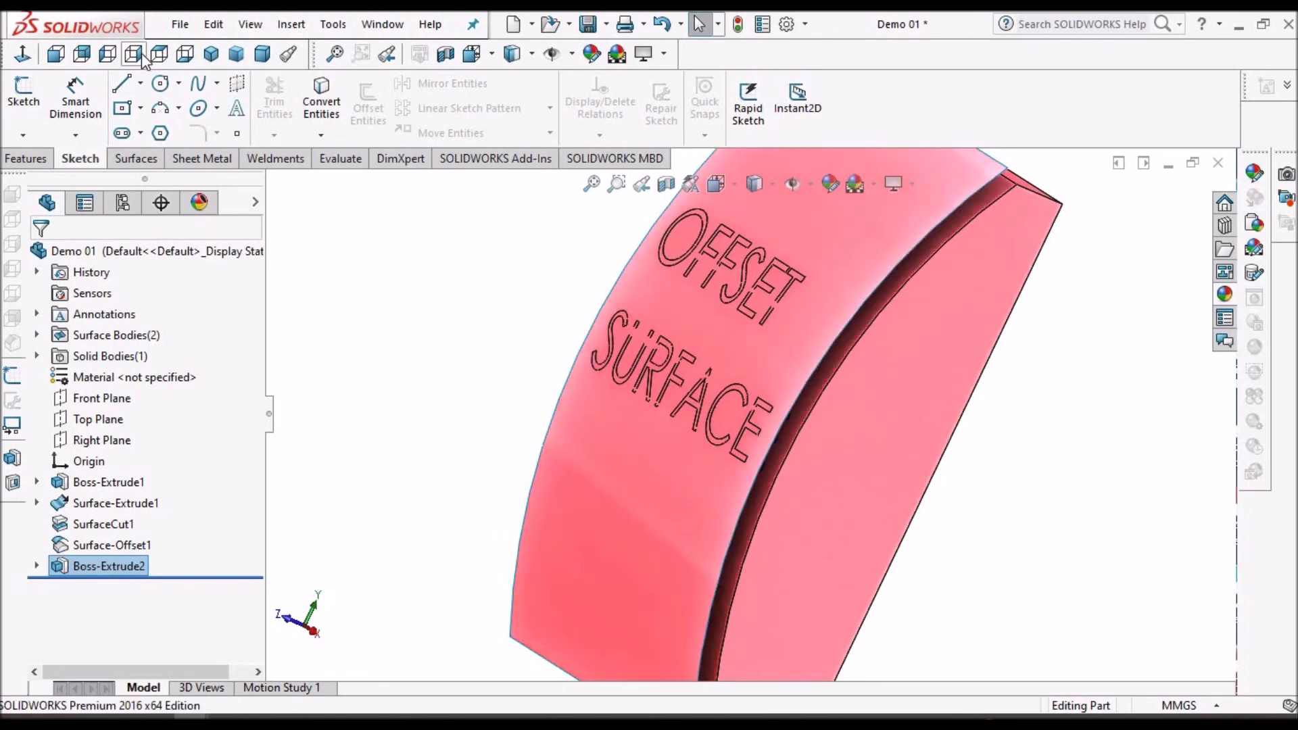
pyautogui.click(133, 53)
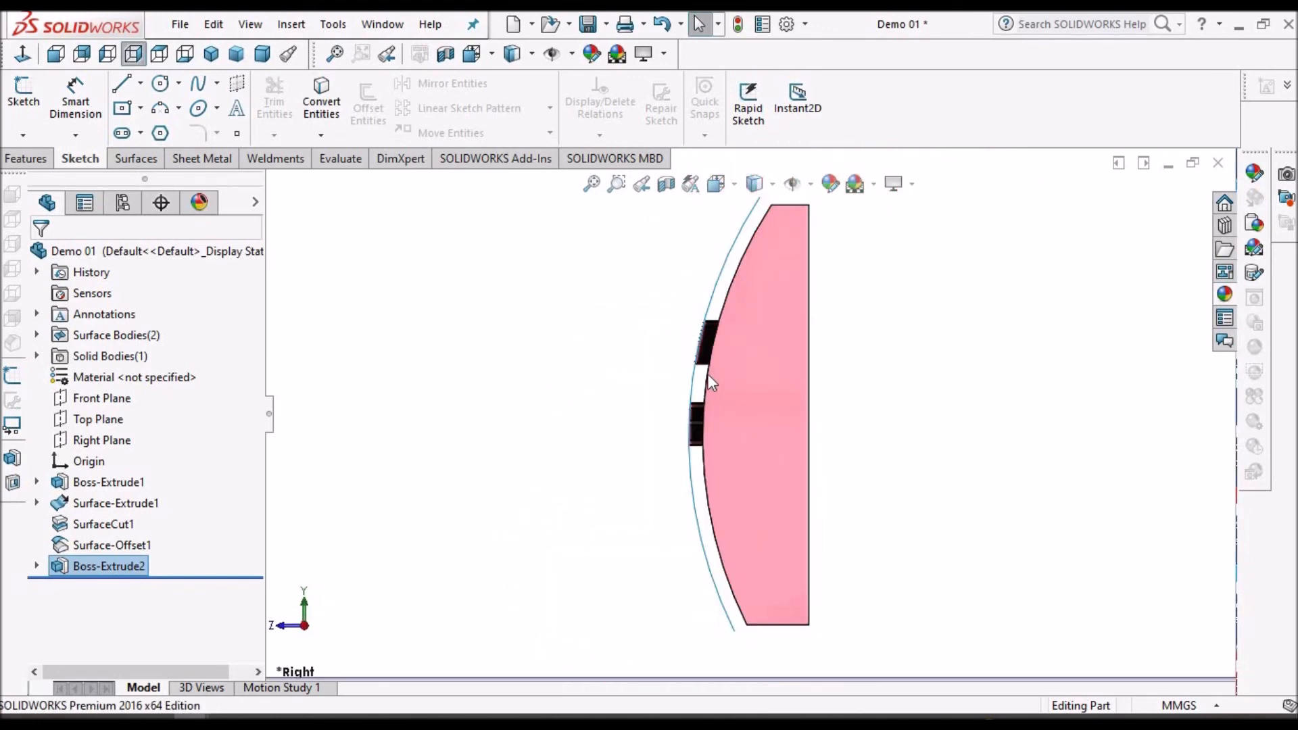
pyautogui.moveTo(705, 367); pyautogui.dragTo(656, 423, button='middle')
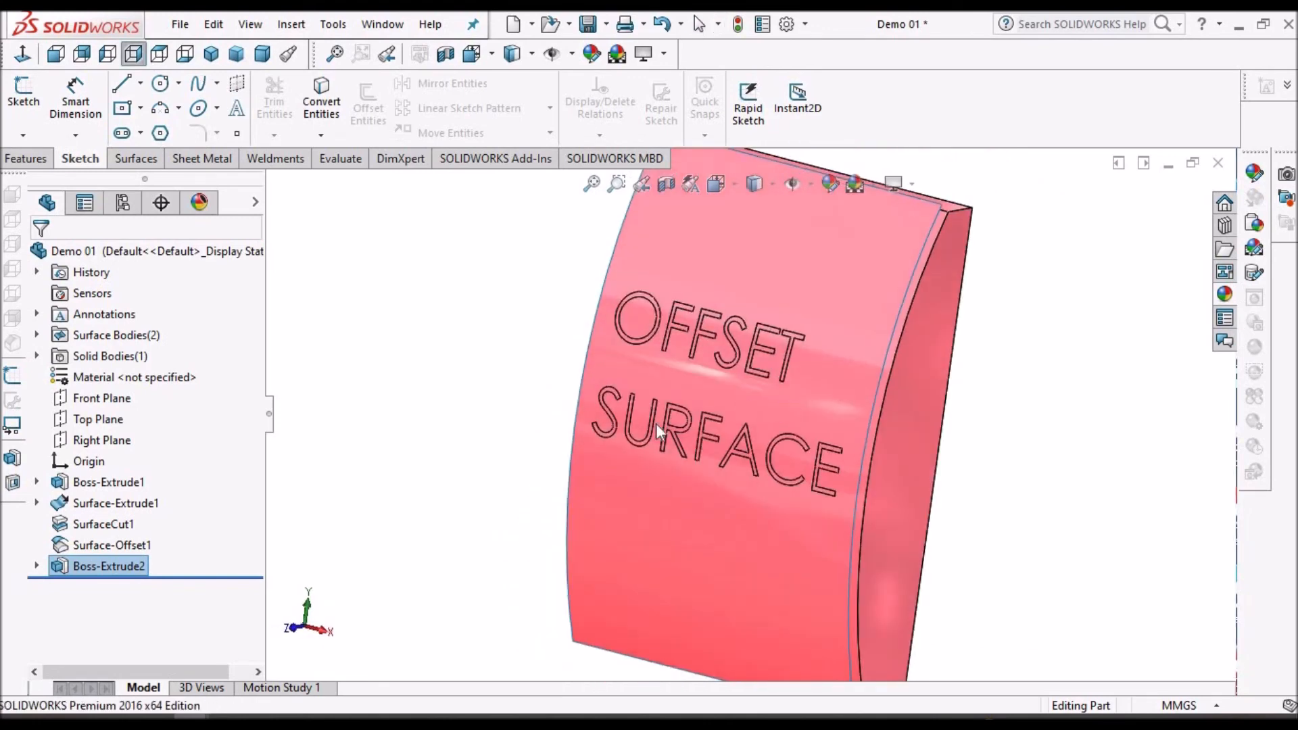
pyautogui.click(92, 544)
pyautogui.rightClick(92, 545)
pyautogui.click(107, 316)
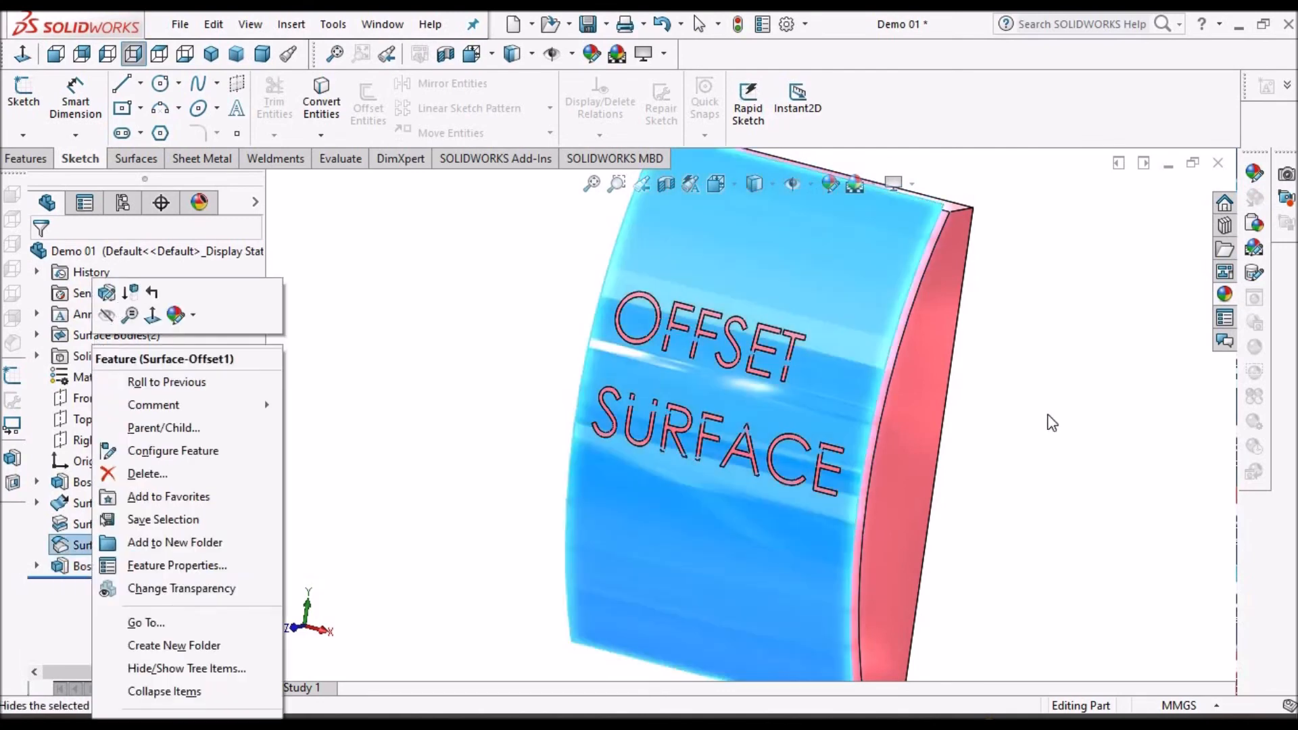
# Examine from several angles how the embossed OFFSET SURFACE letters follow the block's curved front face, and clear the selection
pyautogui.scroll(-1, 778, 399)
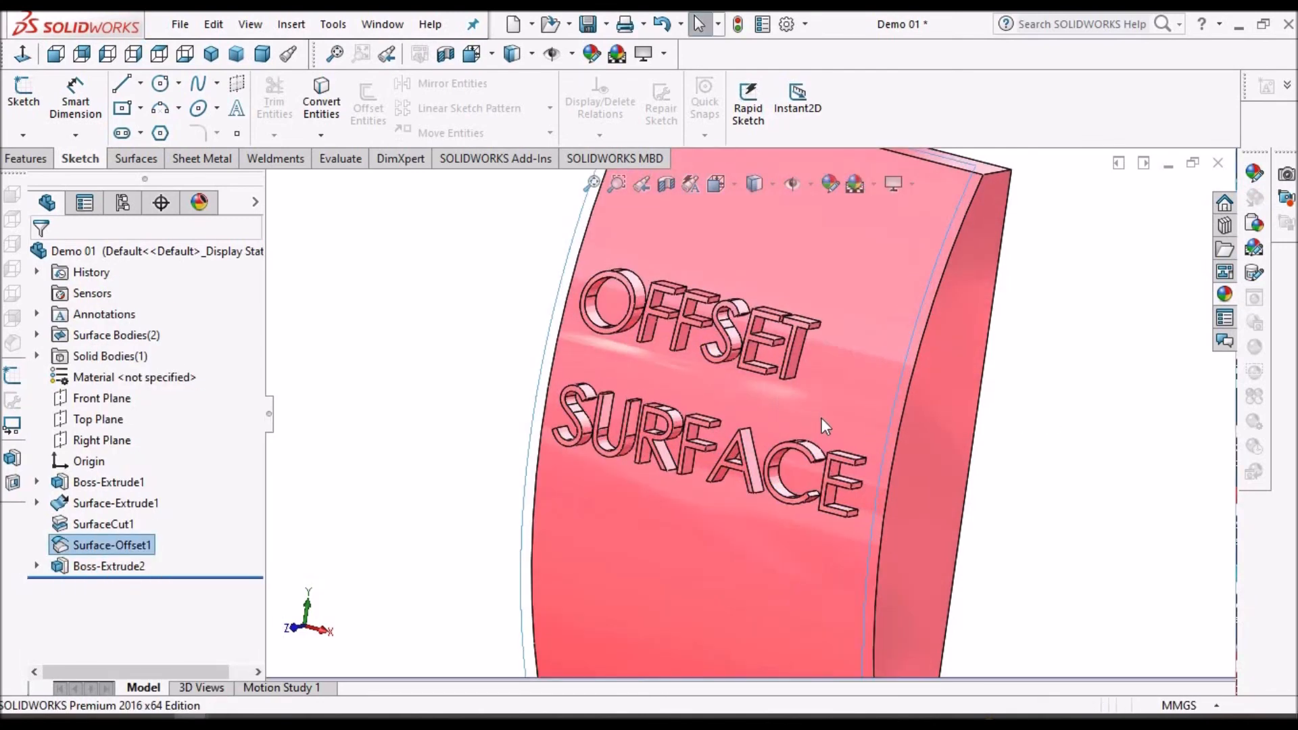
pyautogui.moveTo(890, 433); pyautogui.dragTo(665, 416, button='middle')
pyautogui.scroll(2, 785, 439)
pyautogui.scroll(-3, 787, 463)
pyautogui.moveTo(787, 462); pyautogui.dragTo(704, 481, button='middle')
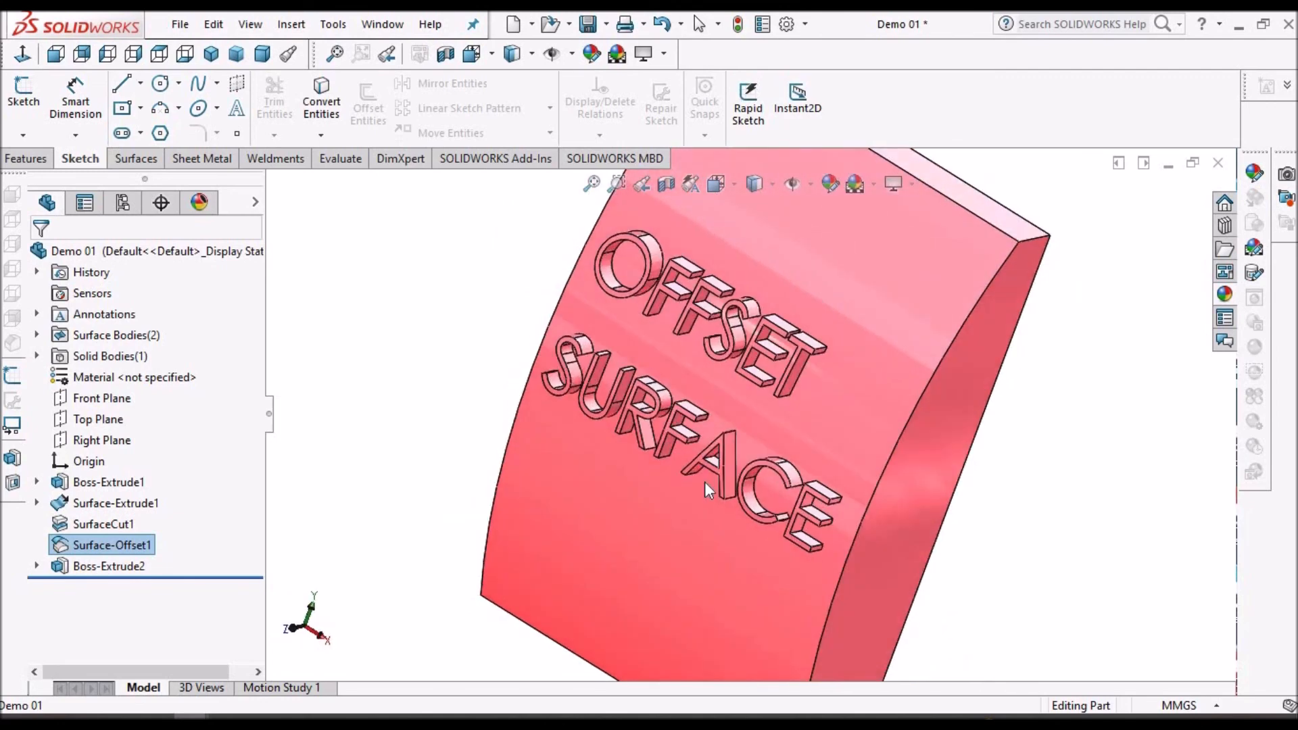
pyautogui.scroll(5, 754, 446)
pyautogui.scroll(-1, 753, 446)
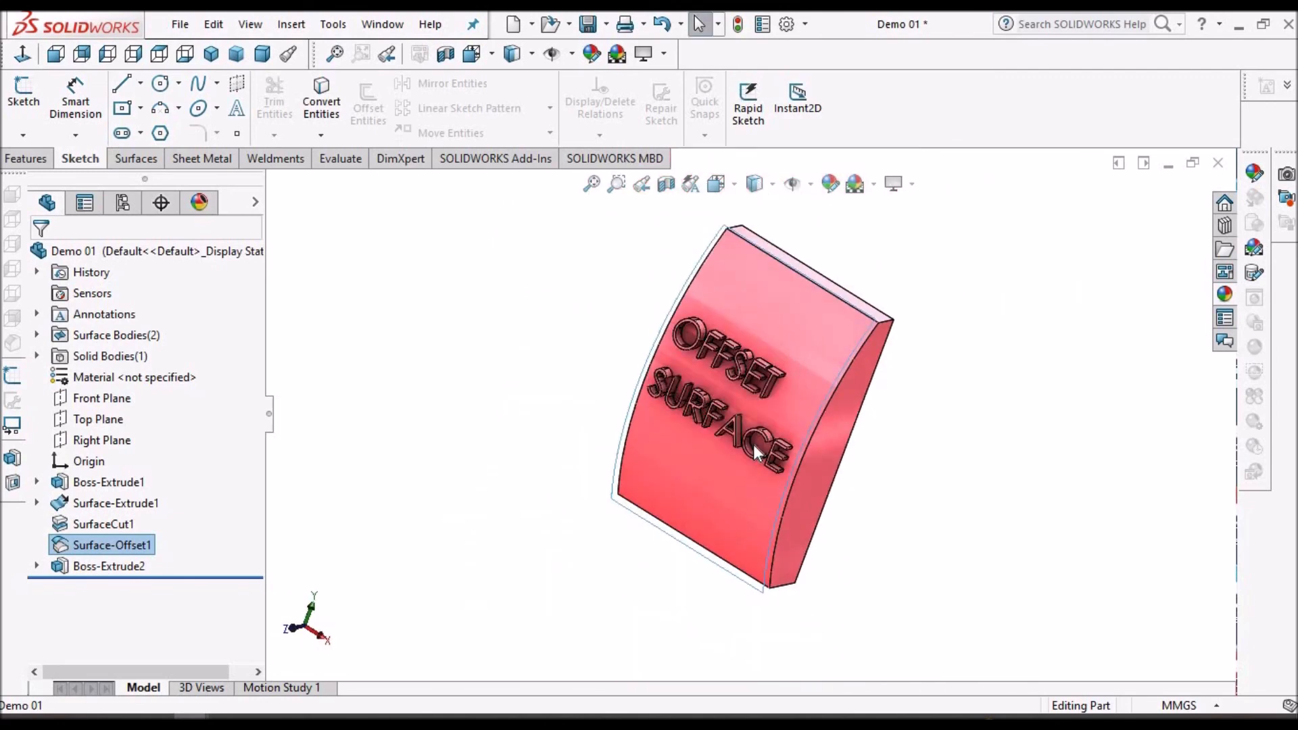
pyautogui.scroll(-1, 737, 396)
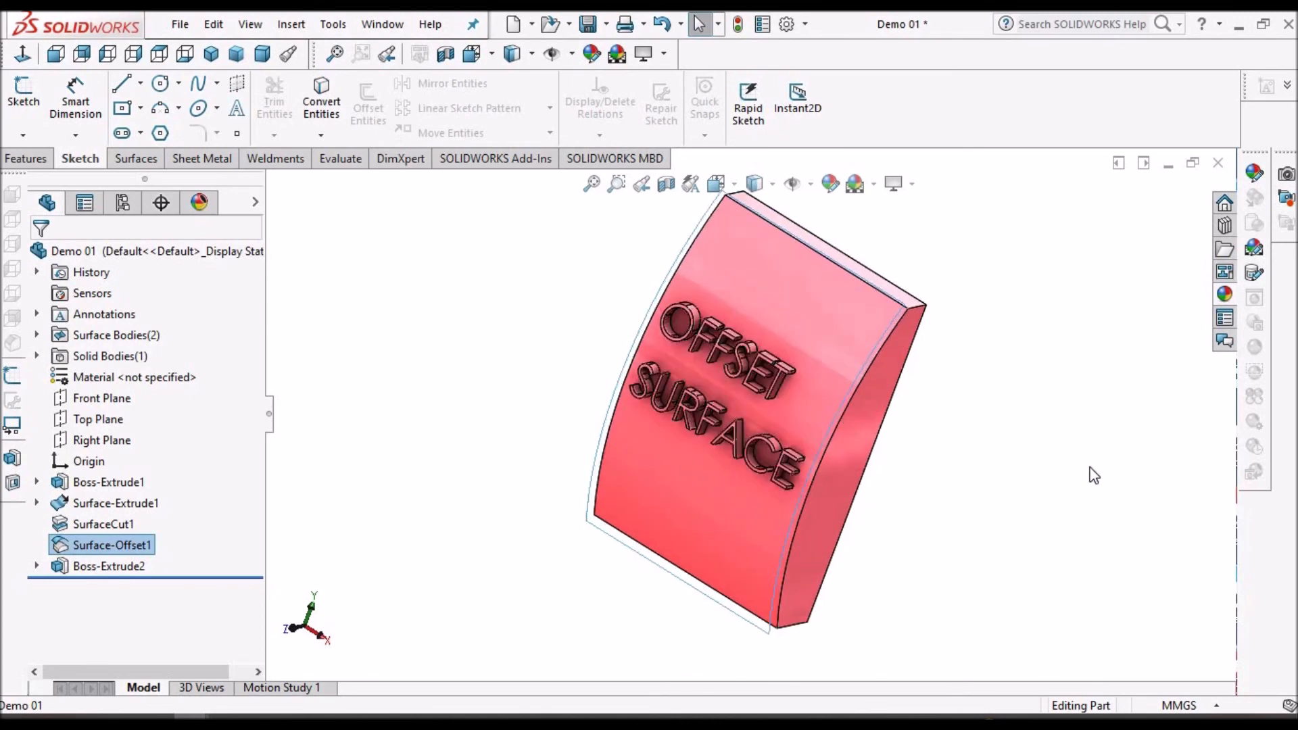
pyautogui.moveTo(833, 446); pyautogui.dragTo(853, 443, button='middle')
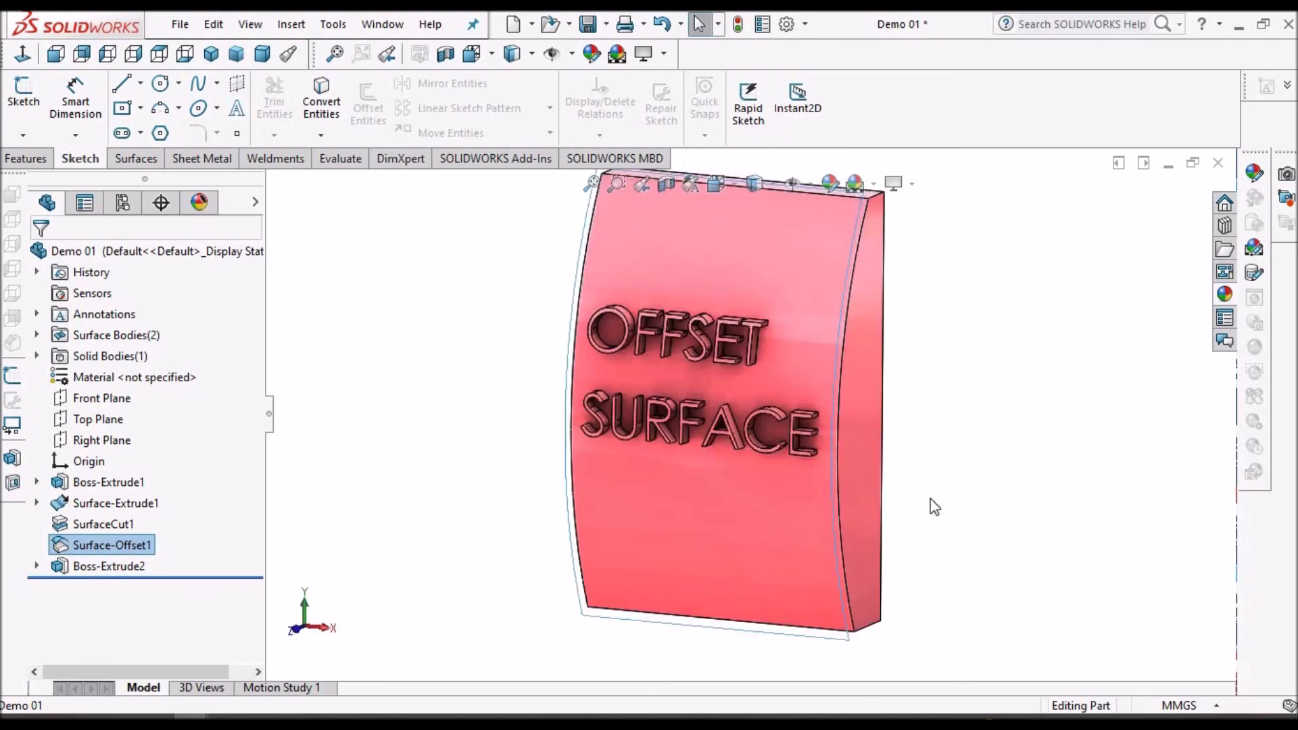
pyautogui.scroll(1, 986, 412)
pyautogui.click(988, 413)
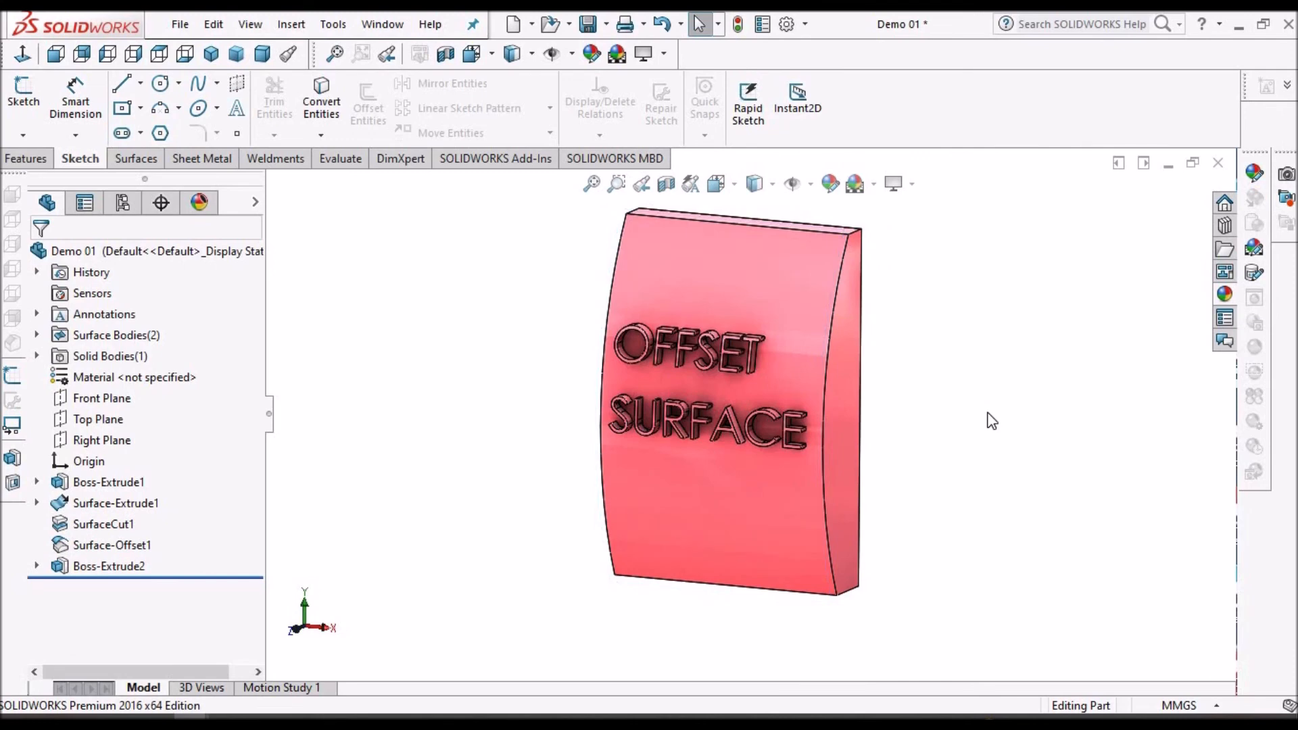